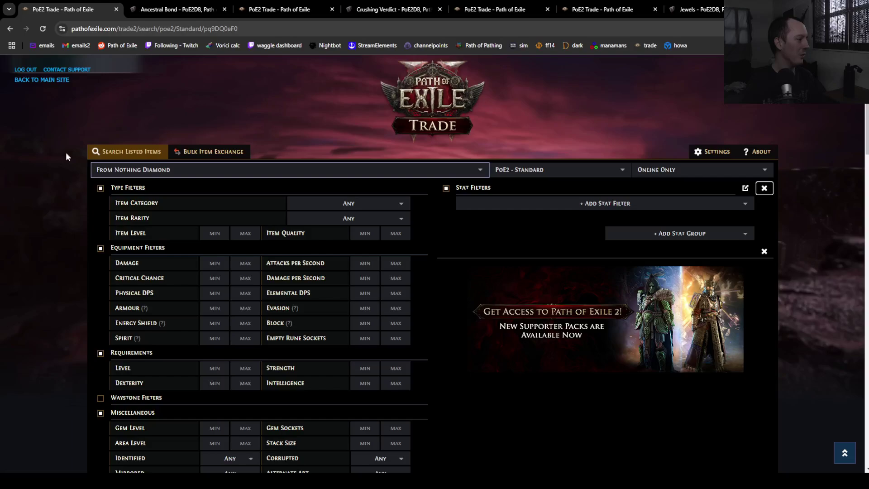
scroll(119, 170, down, 1)
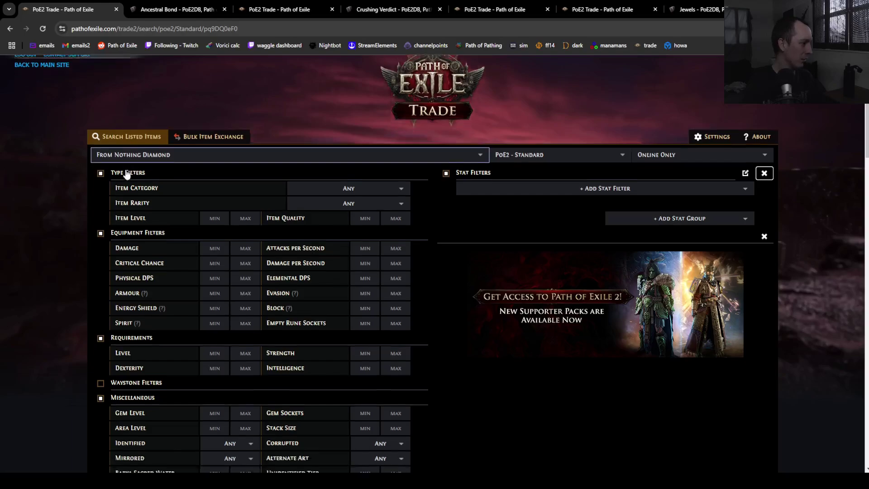
scroll(119, 168, up, 1)
key(ctrl+3)
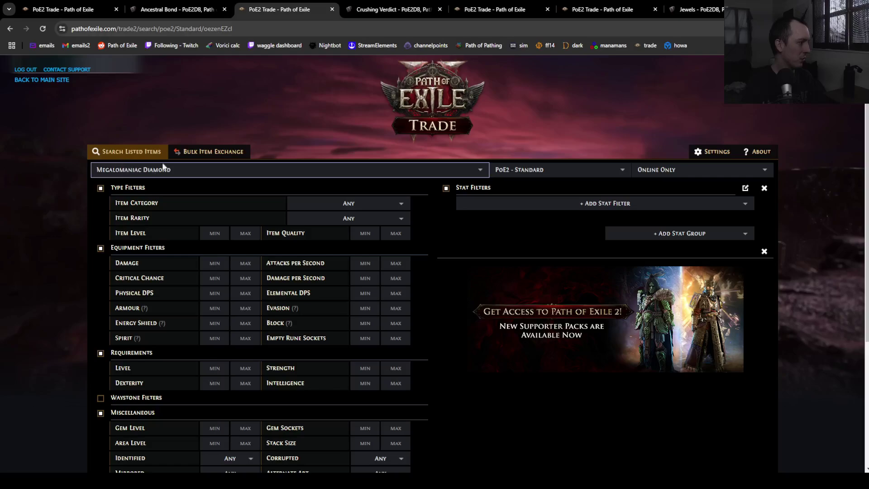
click(482, 4)
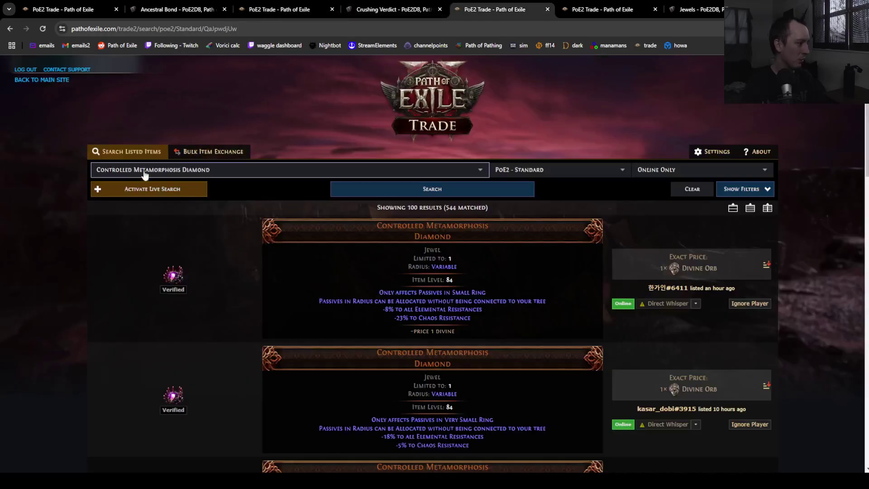
Step: Switch to the PoE2DB unique jewels list and read the Heroic Tragedy Timeless Jewel's modifiers
click(706, 8)
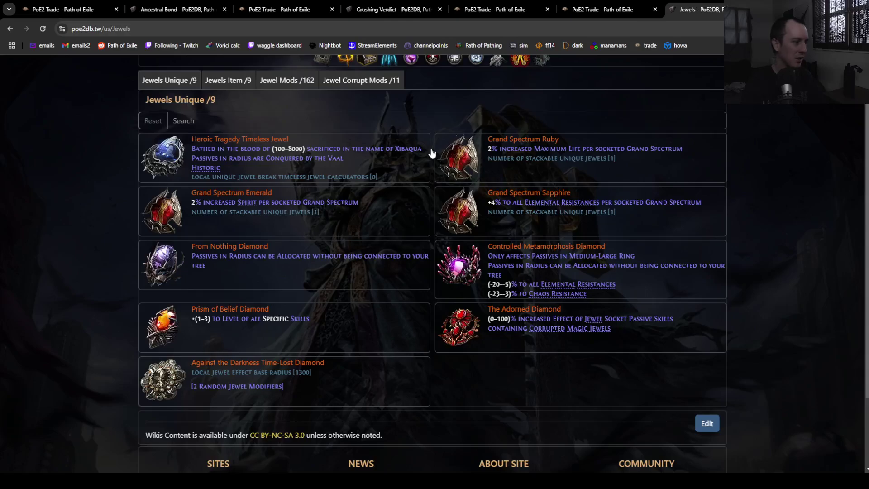
scroll(313, 232, down, 1)
scroll(480, 251, up, 1)
scroll(712, 251, down, 1)
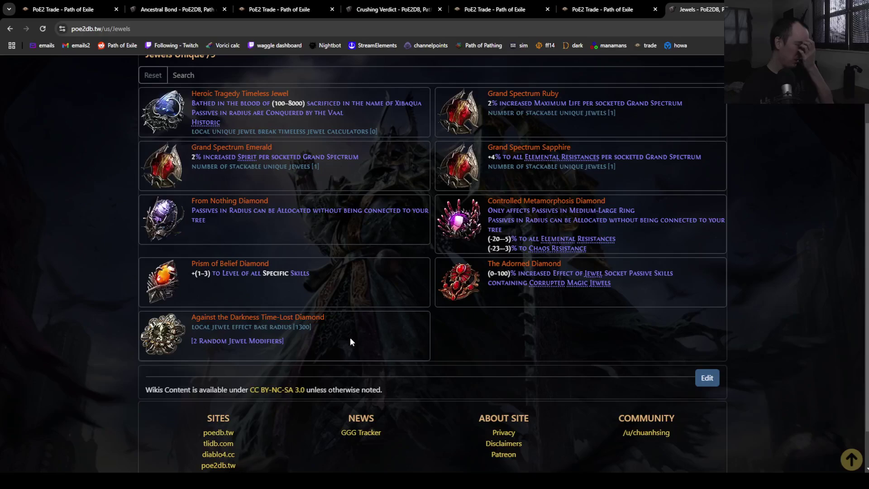
mouse_move(251, 91)
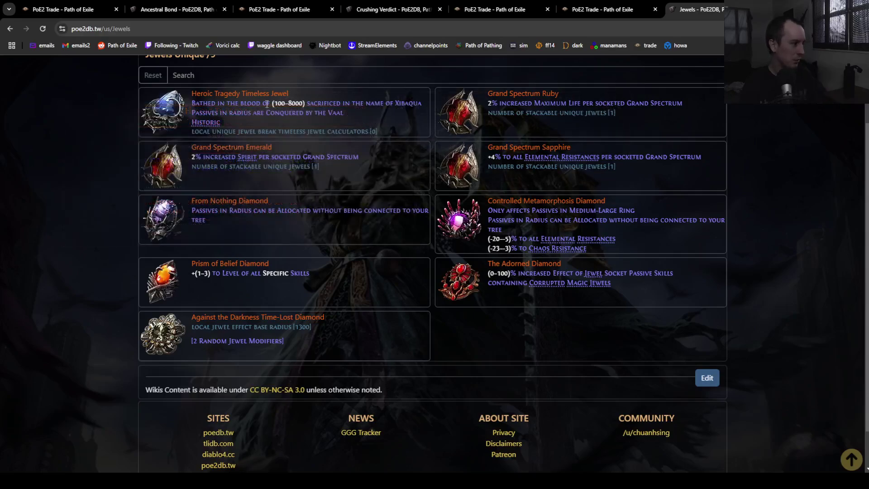
drag(281, 105, 270, 122)
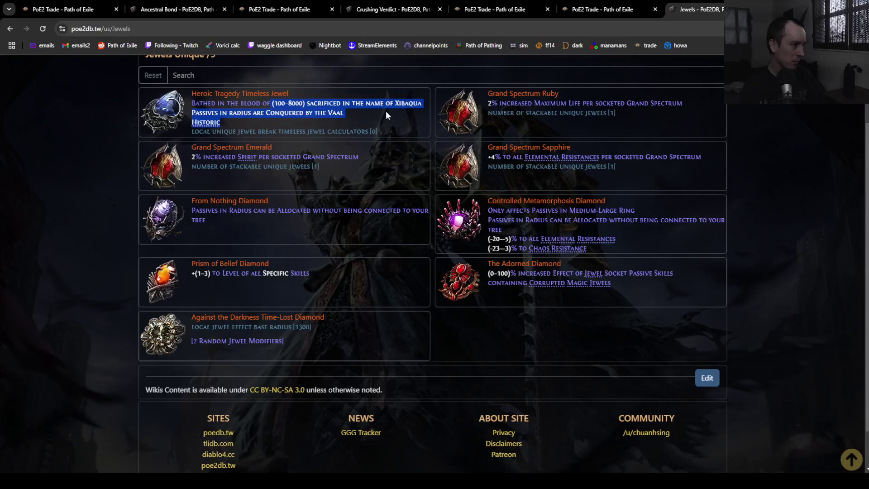
drag(390, 104, 405, 111)
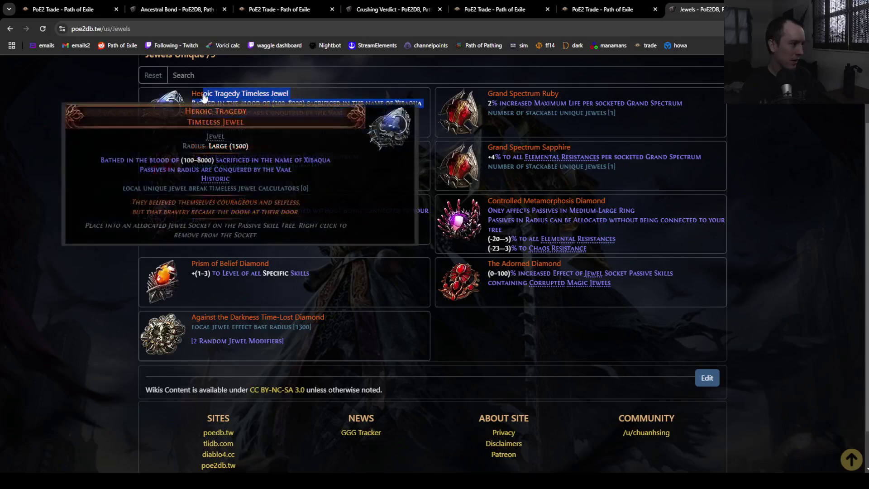
click(362, 112)
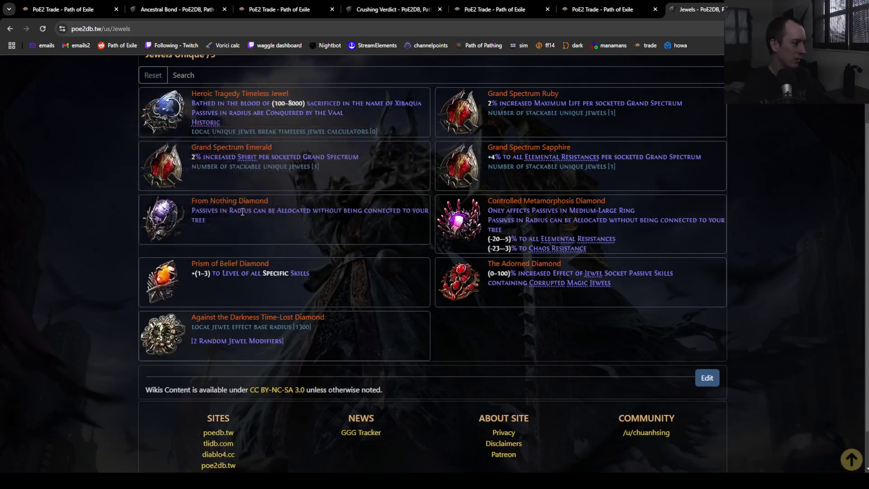
Step: Read the modifiers of the Prism of Belief and Against the Darkness jewels in the unique jewels list
mouse_move(214, 275)
mouse_down()
mouse_move(312, 271)
mouse_move(211, 274)
mouse_up()
click(241, 272)
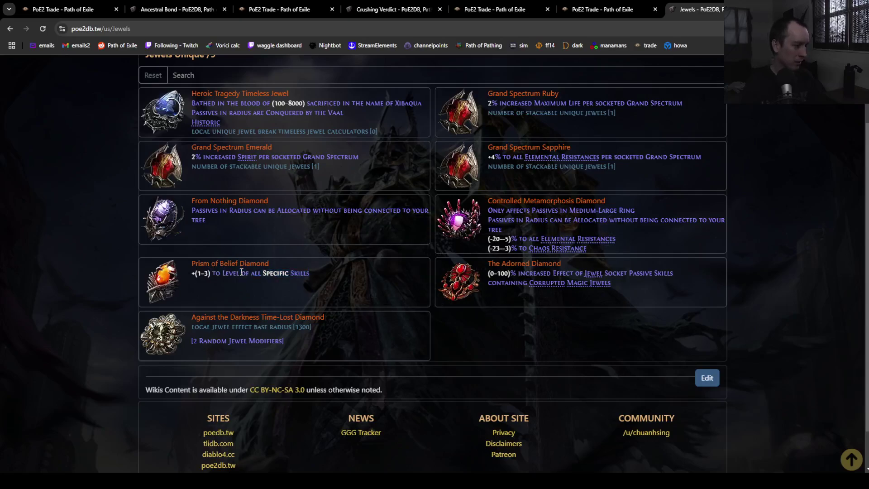
triple_click(299, 272)
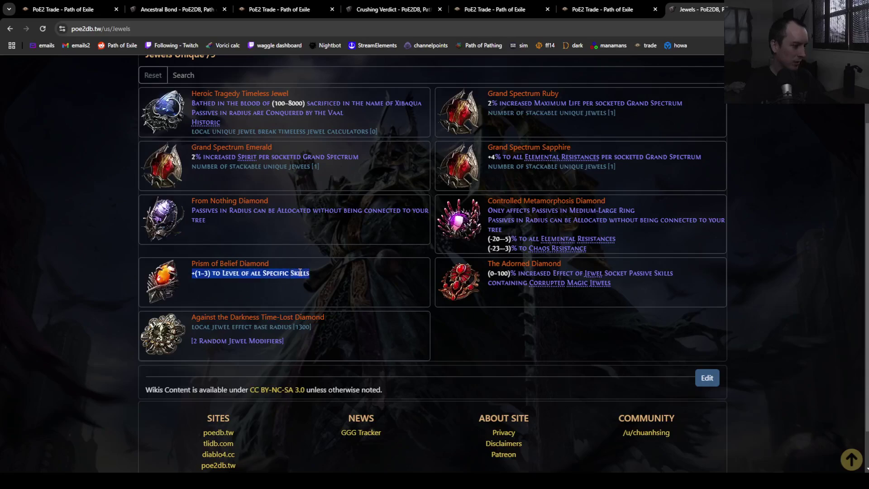
click(323, 275)
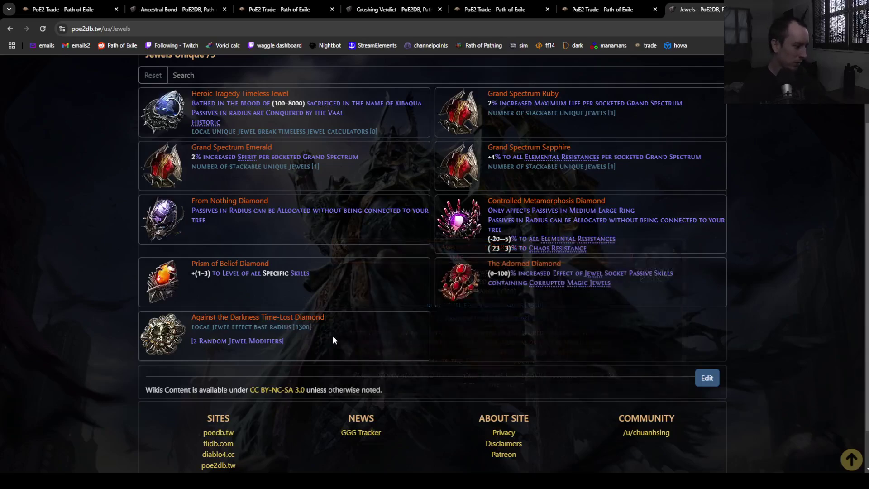
mouse_move(296, 320)
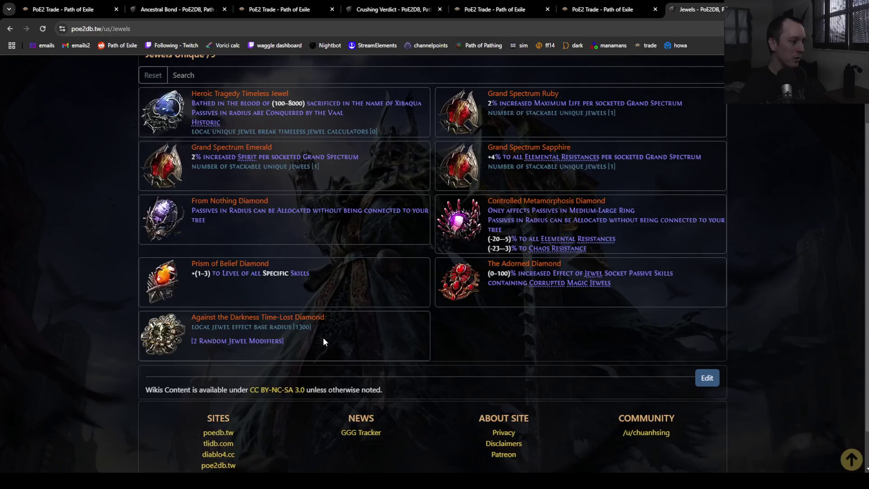
scroll(324, 341, up, 2)
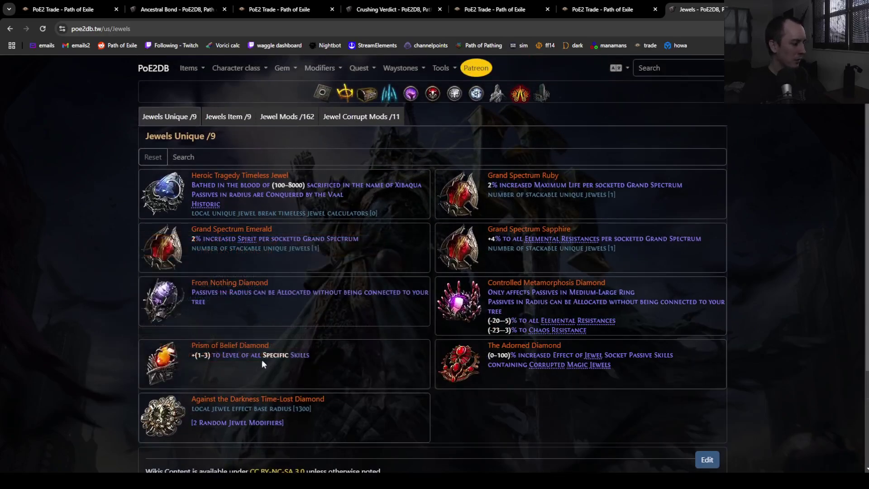
Step: Return to the From Nothing Diamond trade page and run the search without any stat filters
click(59, 6)
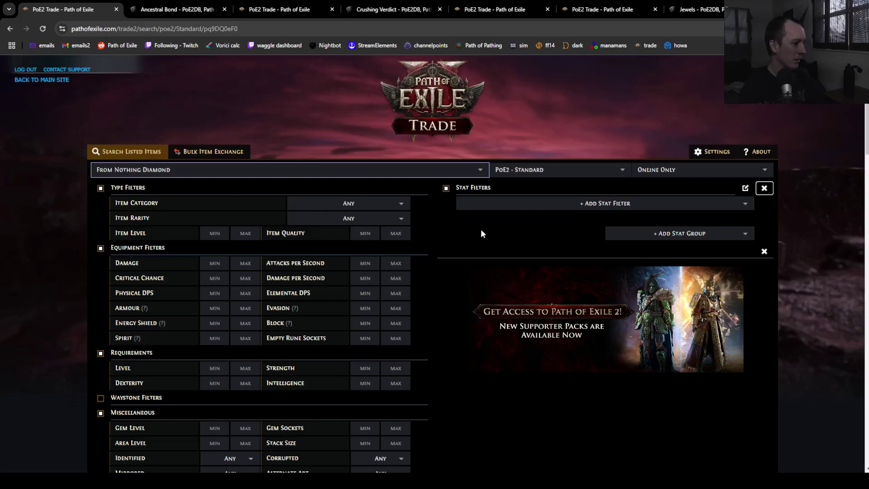
scroll(493, 259, down, 6)
click(459, 330)
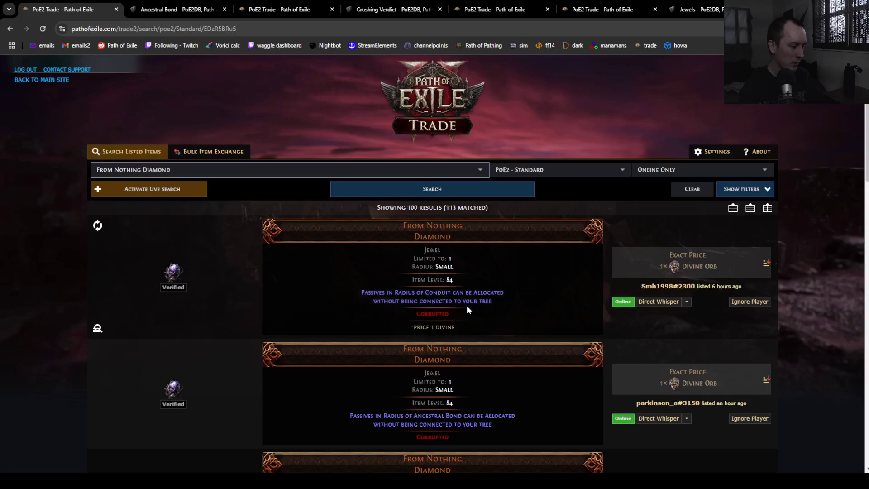
Step: Add the stat filter "Passives in Radius of # can be Allocated without being connected to your tree" to the From Nothing search
click(742, 188)
click(593, 203)
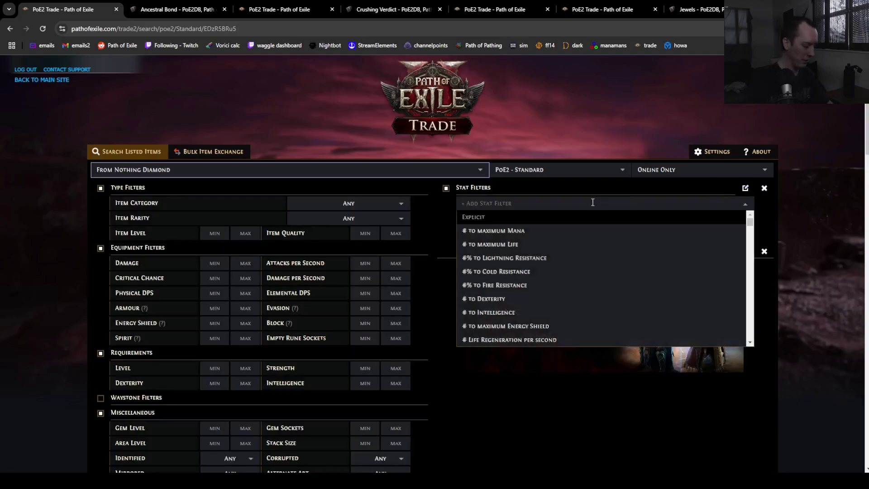
text(radiu)
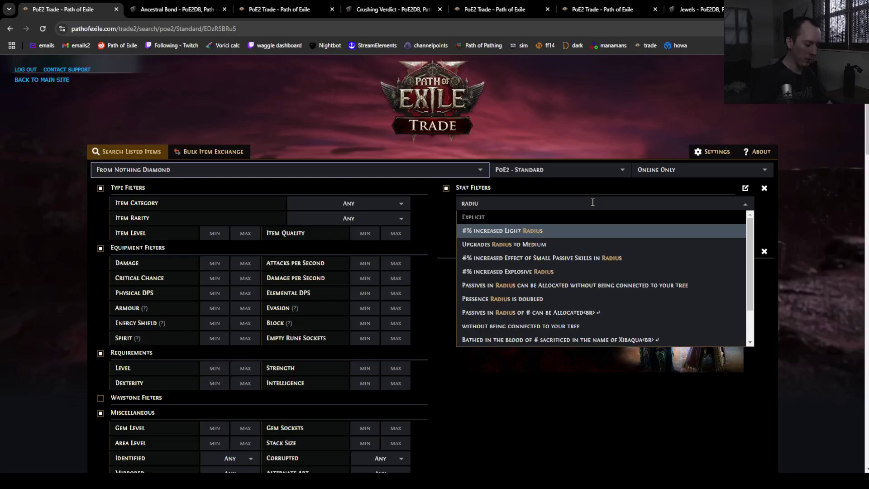
key(BackSpace)
key(BackSpace)
key(BackSpace)
key(BackSpace)
key(BackSpace)
text(in radiu)
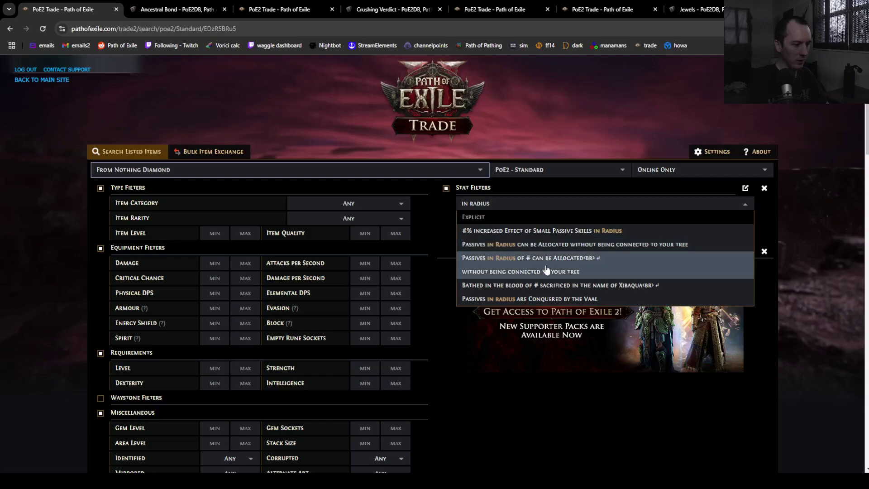
click(516, 269)
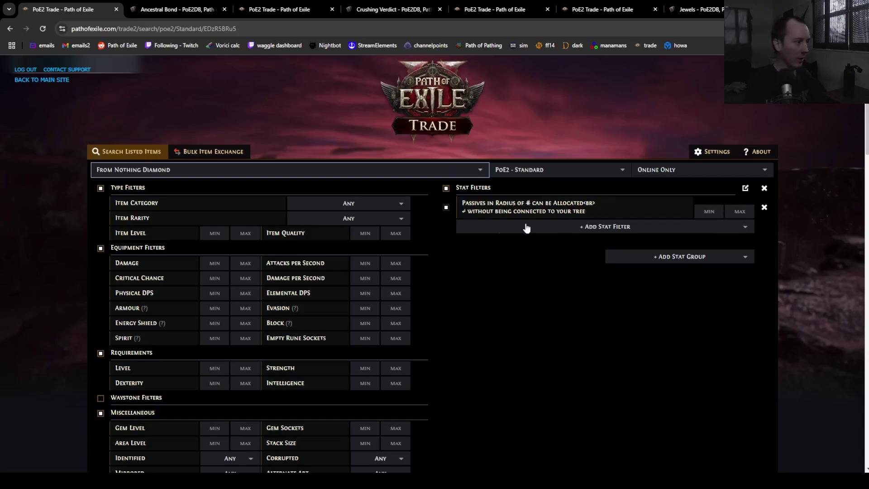
click(709, 212)
click(741, 212)
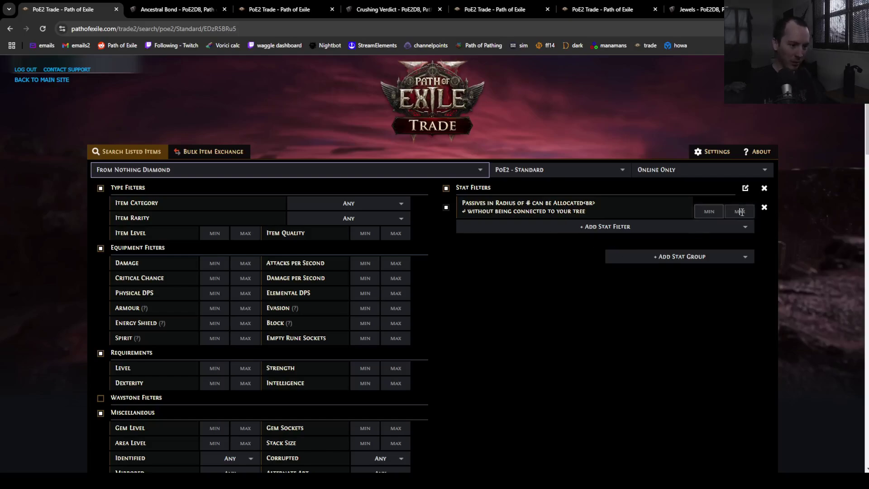
click(713, 212)
click(806, 258)
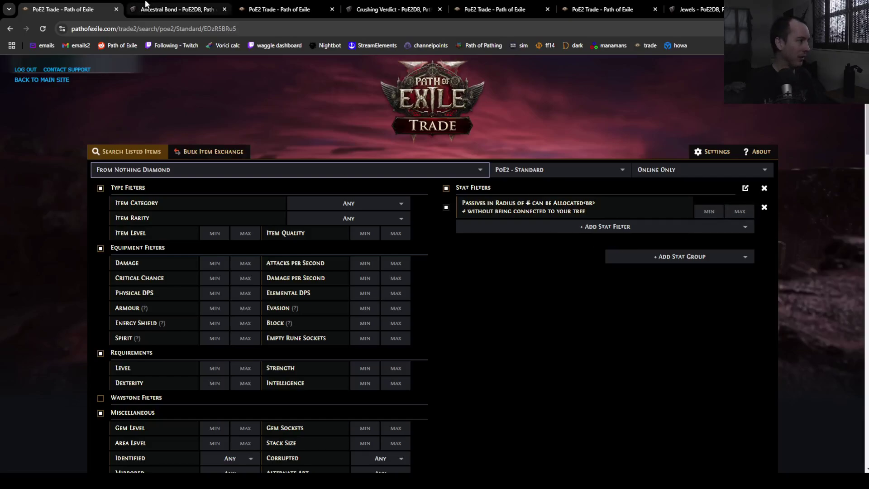
Step: Look up the Ancestral Bond passive on PoE2DB and copy its PassiveSkillsHash value, 45202
click(187, 5)
scroll(62, 186, up, 3)
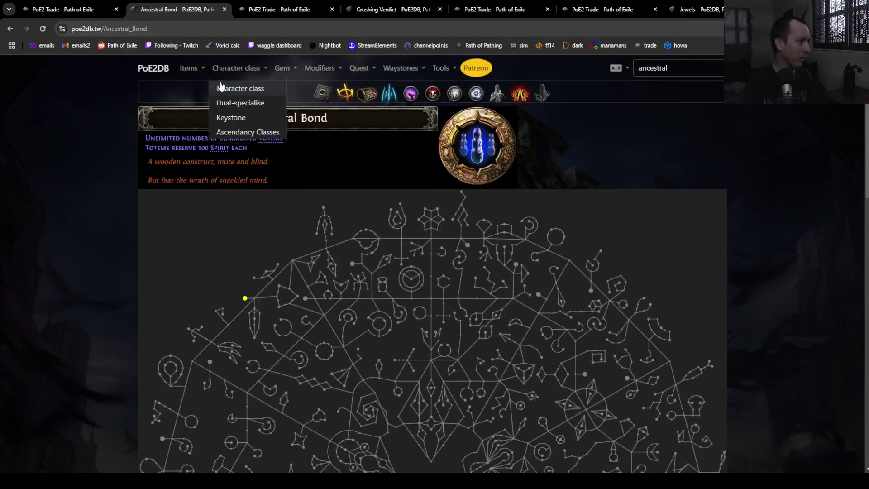
click(673, 69)
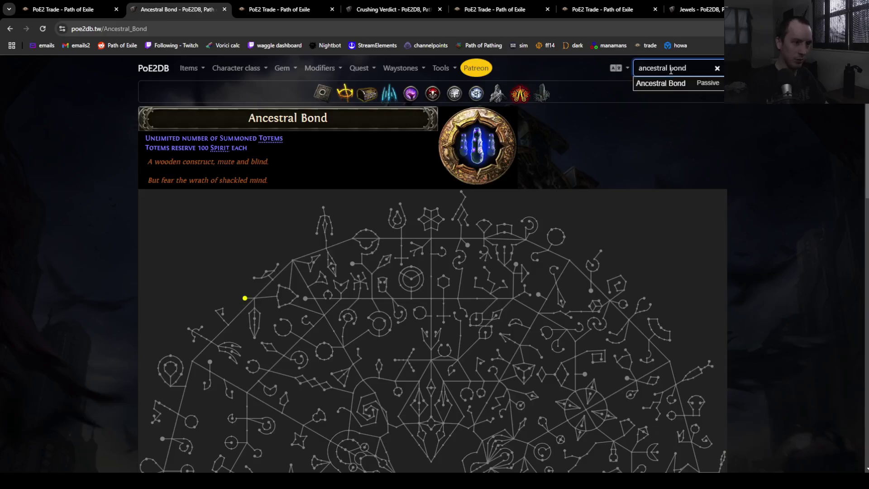
click(654, 84)
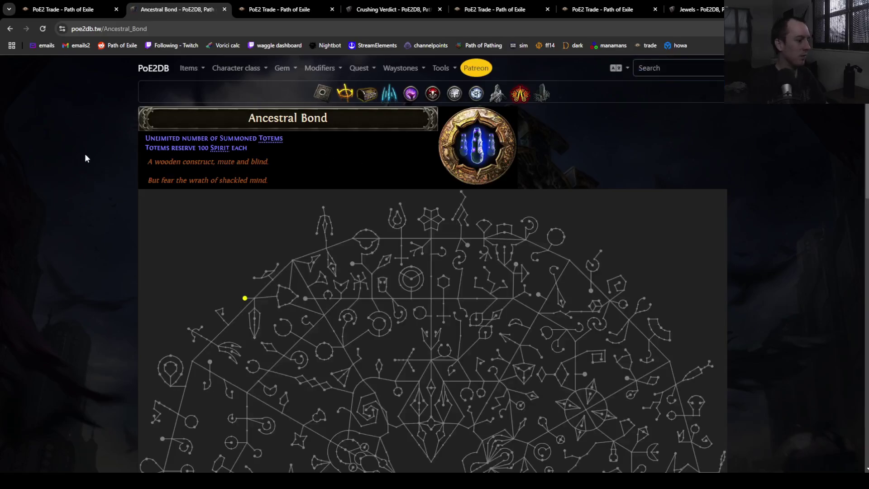
scroll(101, 153, down, 20)
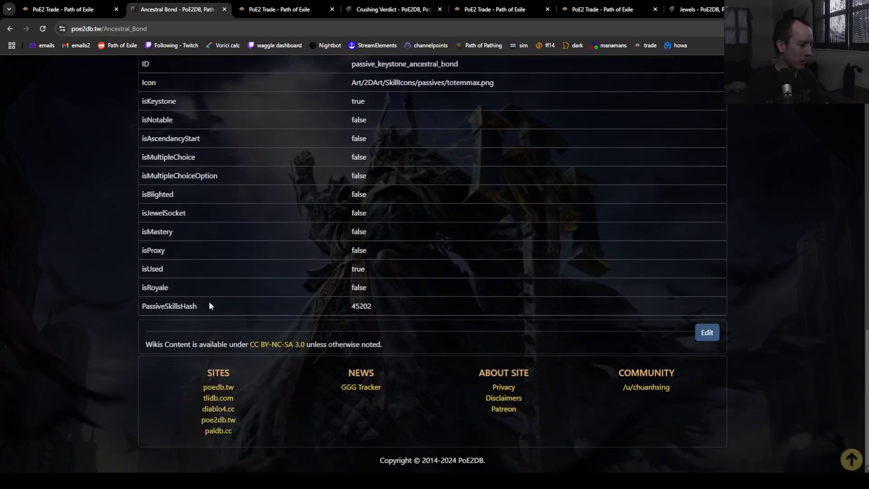
drag(146, 306, 375, 308)
key(ctrl+c)
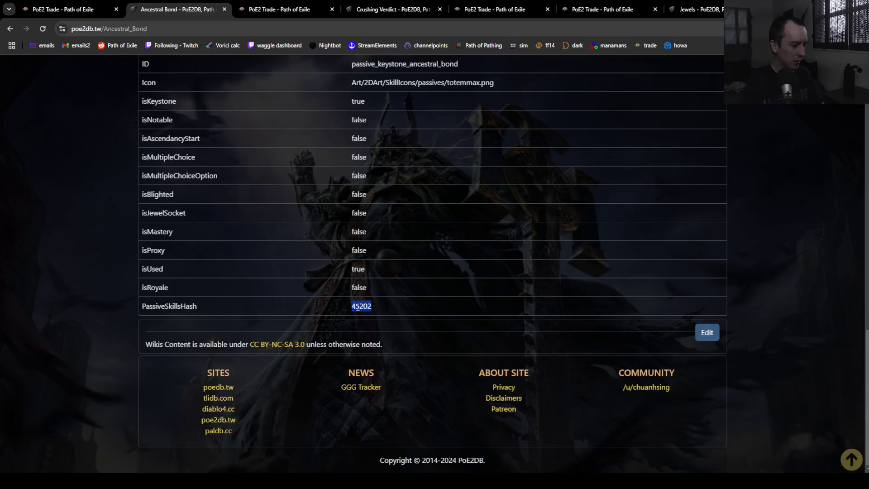
Step: On the trade page, set both the minimum and maximum of the "Passives in Radius of #" filter to 45202
click(94, 6)
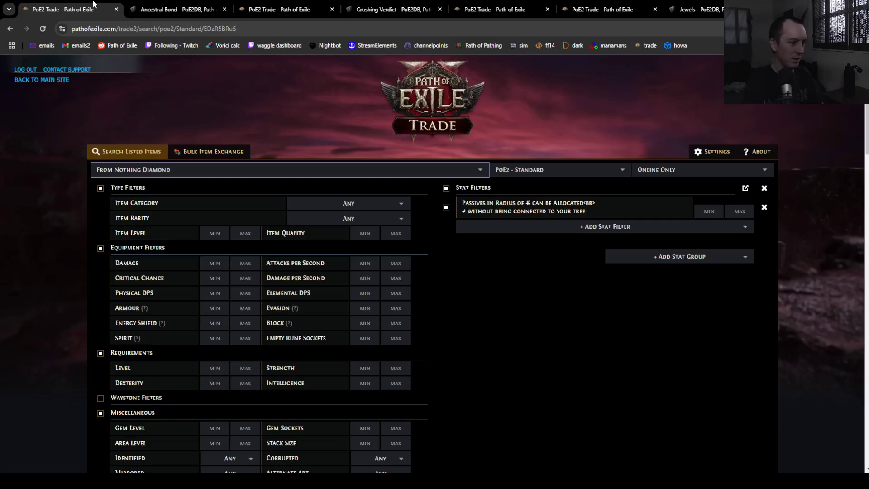
click(705, 212)
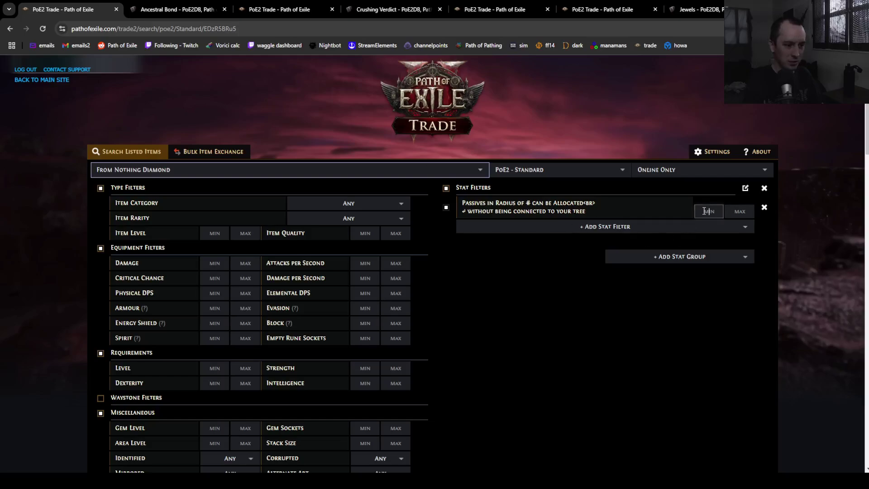
click(737, 210)
key(ctrl+v)
click(815, 235)
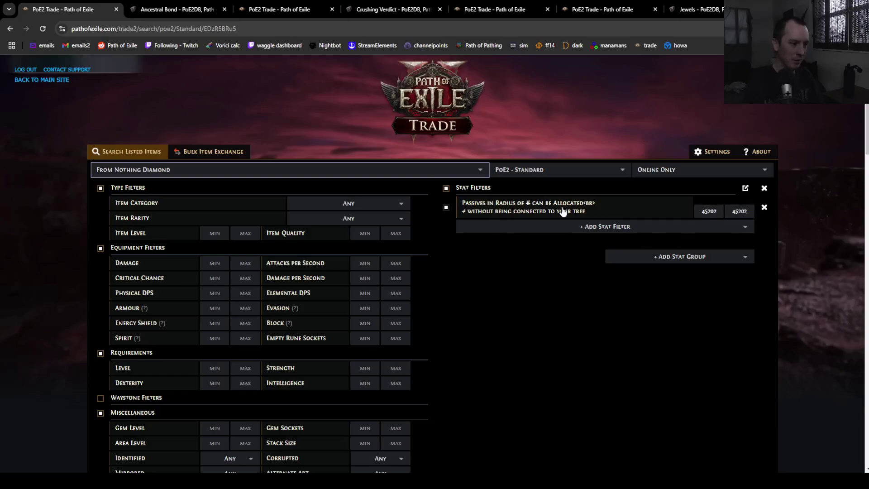
Step: Run the filtered search and look through the From Nothing Diamond listings for Ancestral Bond and their prices
scroll(799, 241, down, 6)
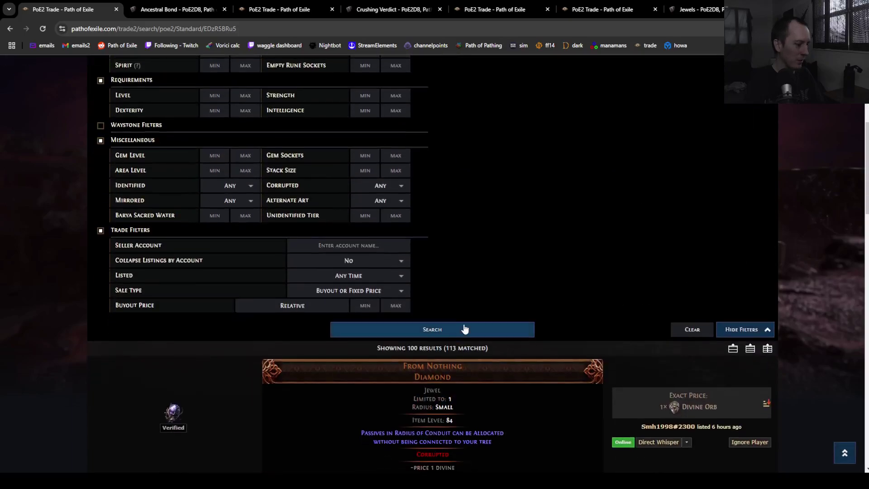
click(464, 328)
scroll(489, 240, down, 3)
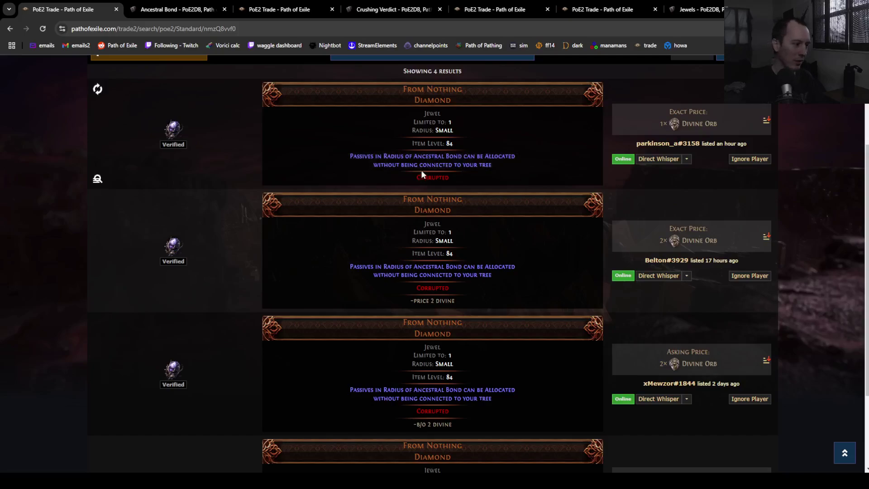
scroll(444, 306, down, 3)
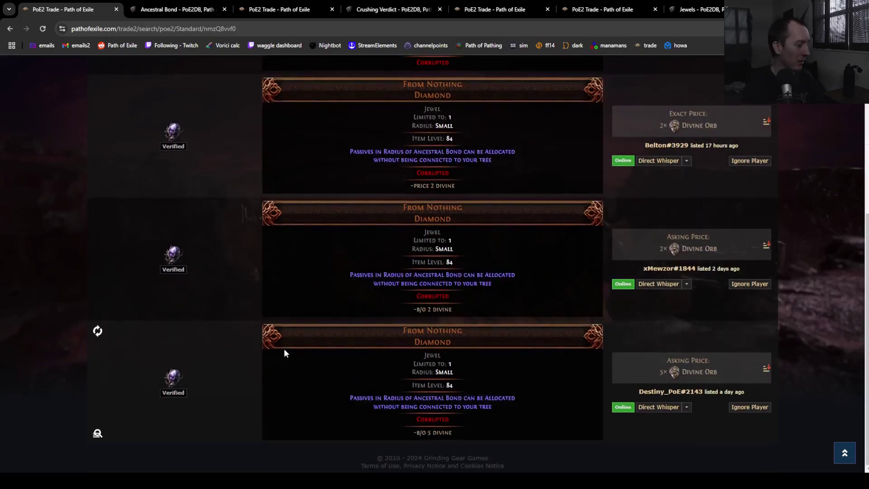
scroll(308, 344, up, 6)
scroll(317, 326, down, 5)
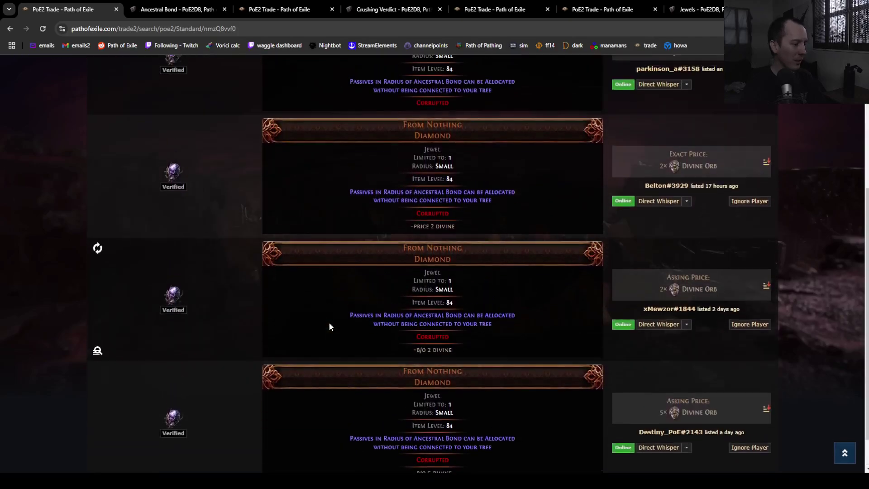
scroll(328, 322, up, 6)
scroll(329, 322, down, 5)
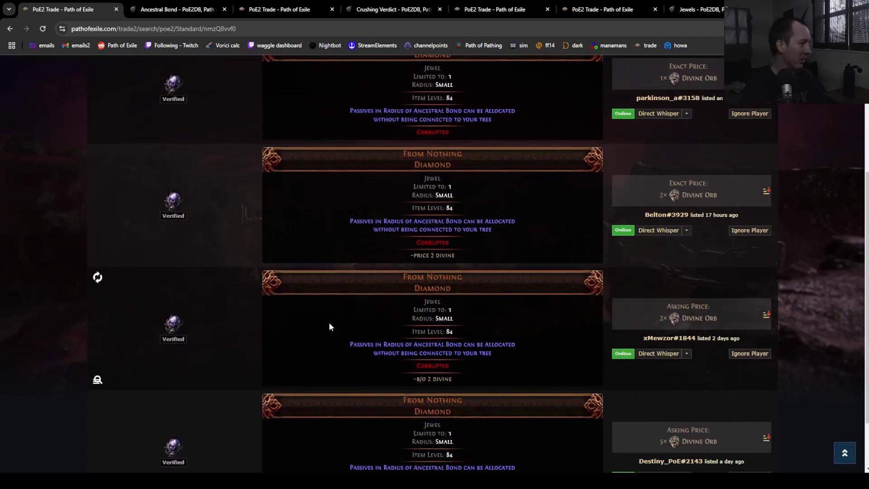
Step: Switch to the Megalomaniac Diamond trade page and run its search without any stat filters
scroll(326, 317, up, 6)
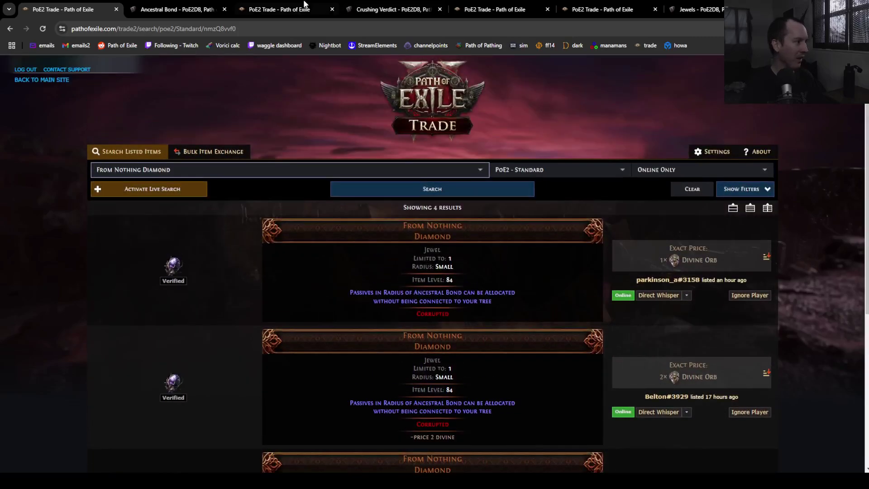
click(301, 4)
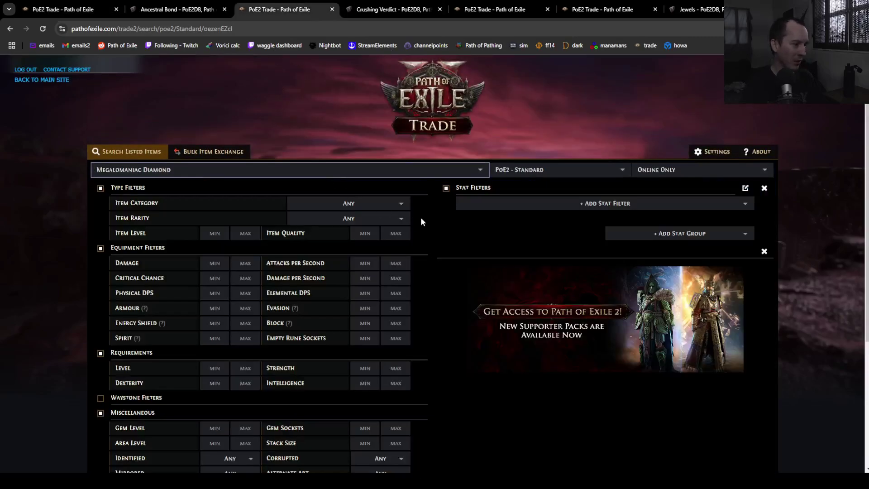
scroll(431, 253, down, 4)
click(448, 420)
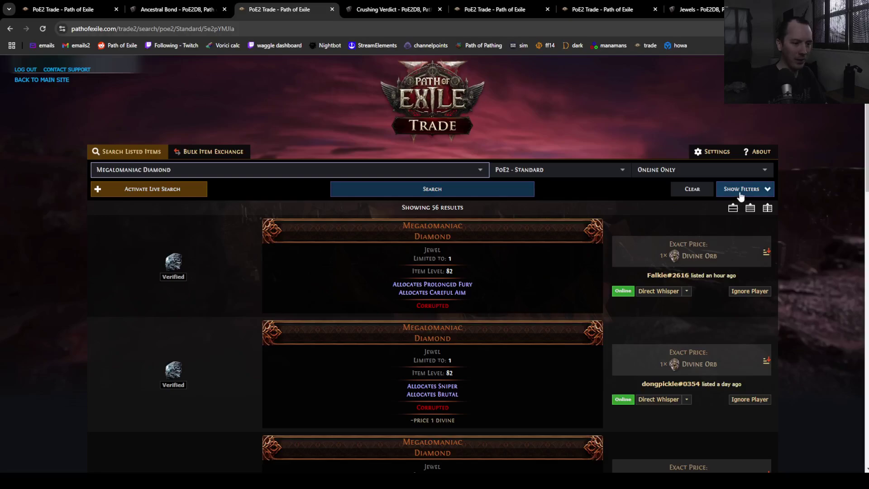
Step: Add the second, third and fourth "Allocates #" enchant entries as three stat filters on the Megalomaniac Diamond search
click(741, 190)
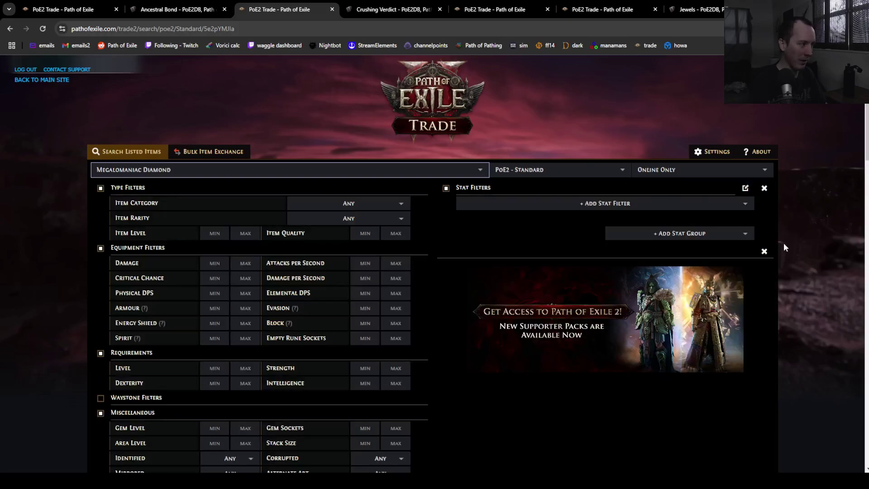
click(573, 203)
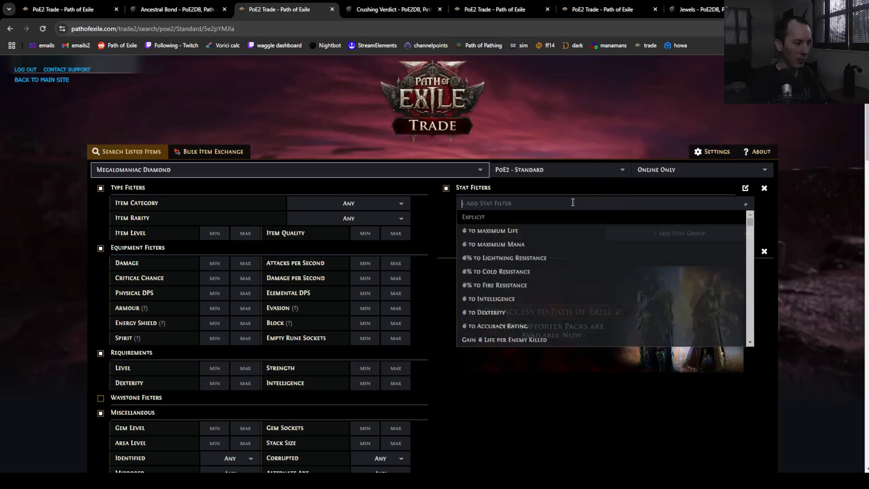
scroll(572, 306, down, 7)
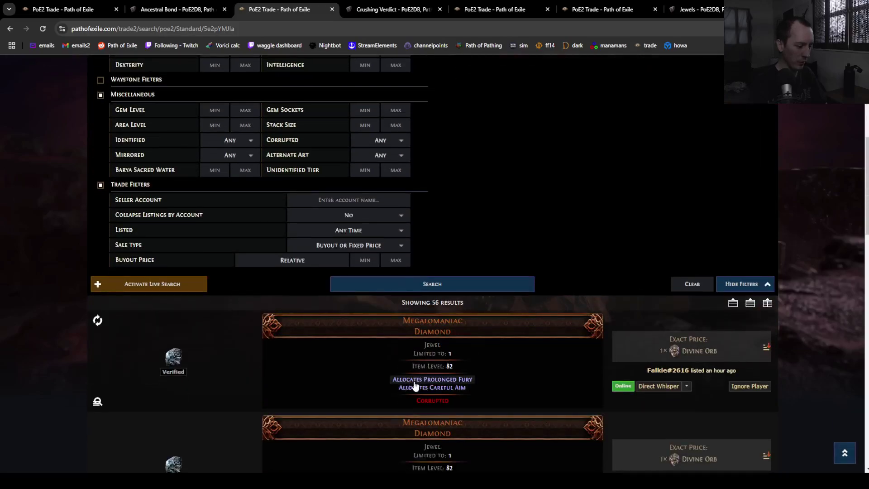
text(A)
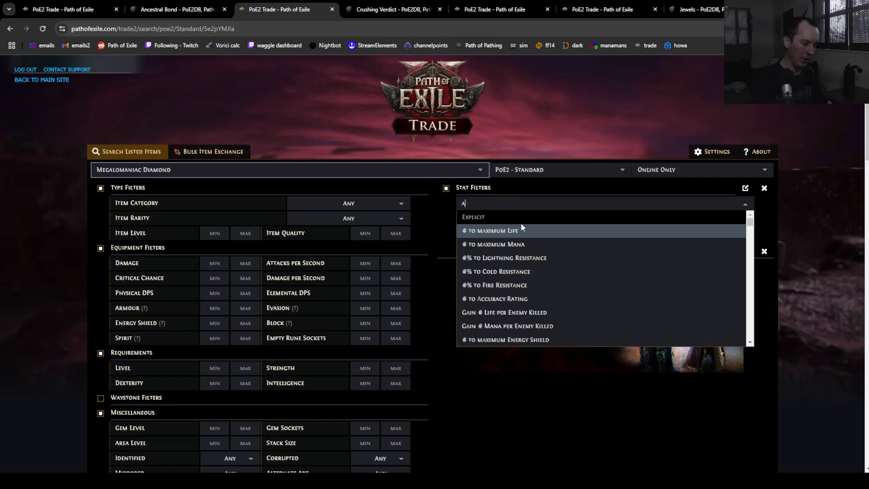
text(llocates)
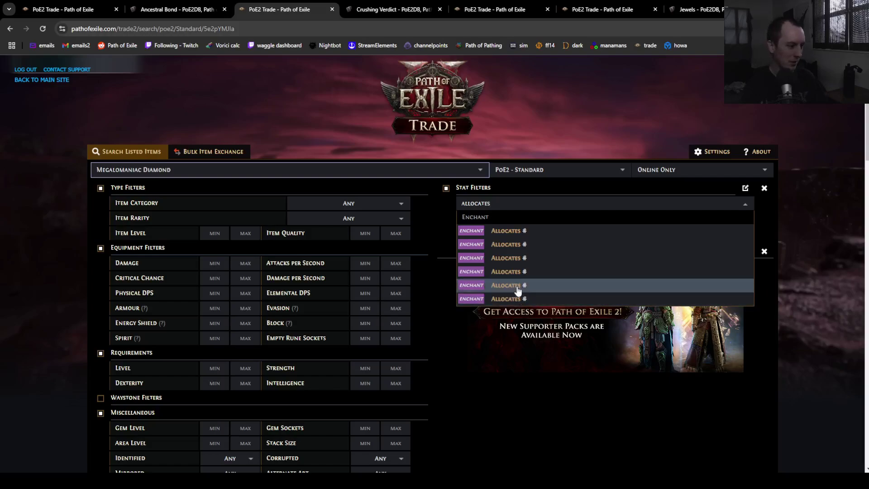
click(514, 246)
click(515, 221)
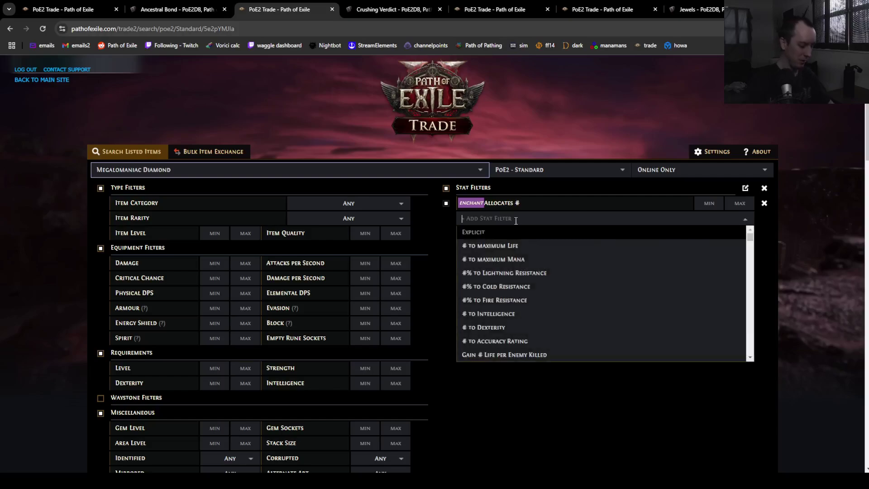
text(allocates)
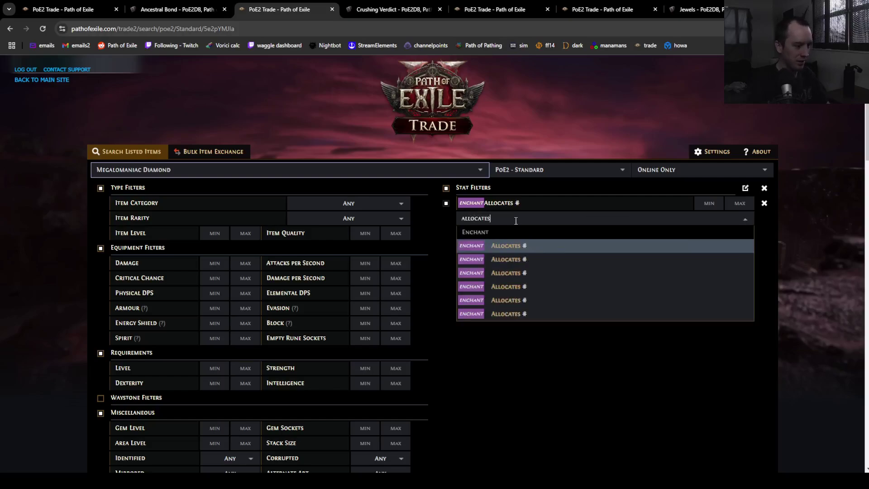
click(507, 273)
click(494, 233)
text(allocates)
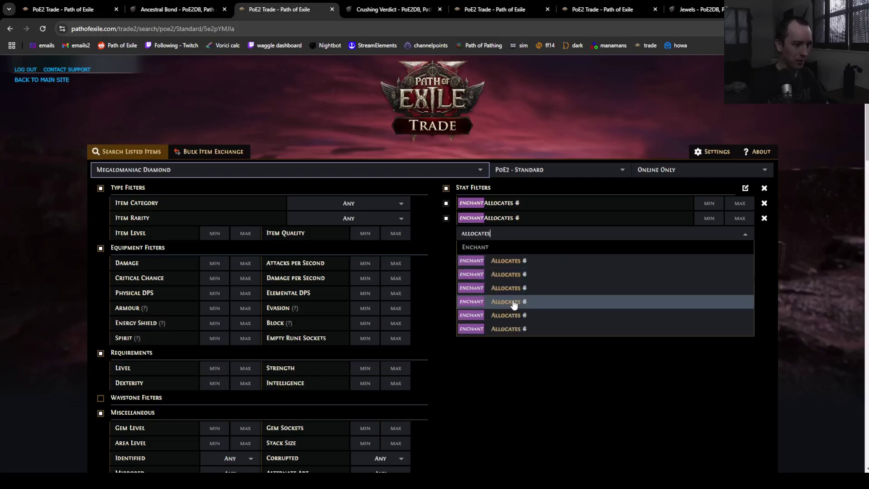
click(514, 304)
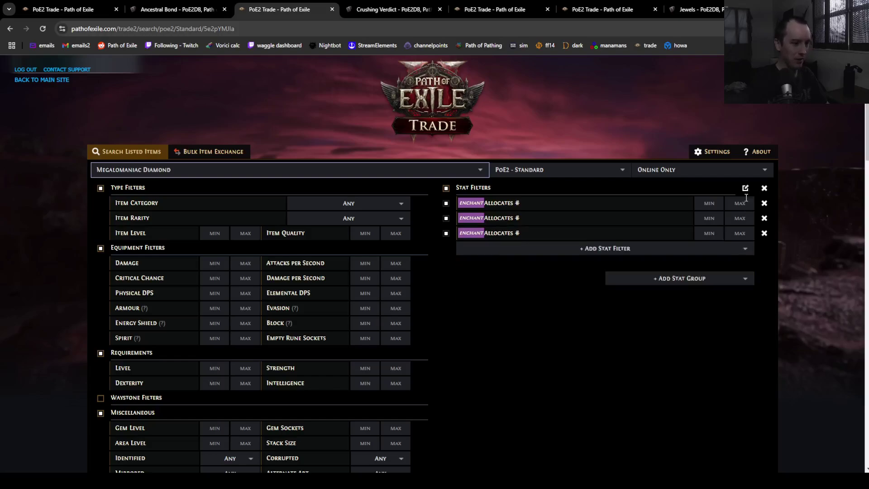
Step: Change the stat filter group's type to Count with a minimum of 1
click(744, 189)
click(482, 257)
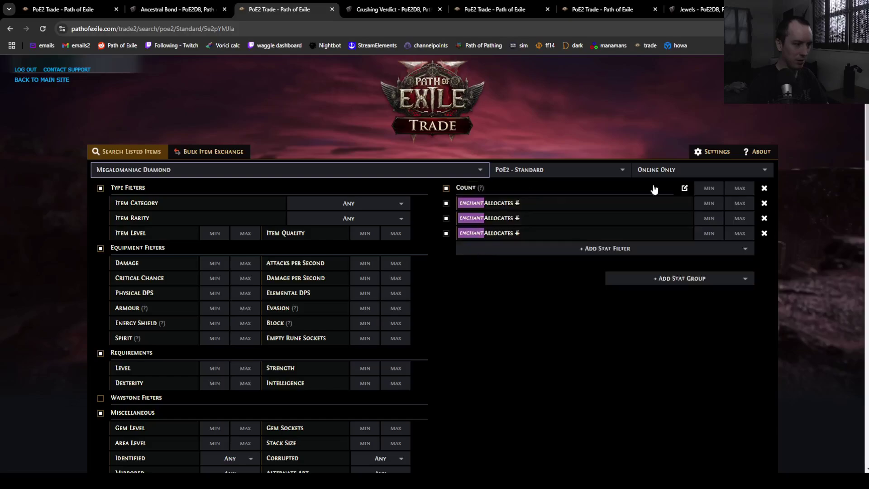
click(805, 259)
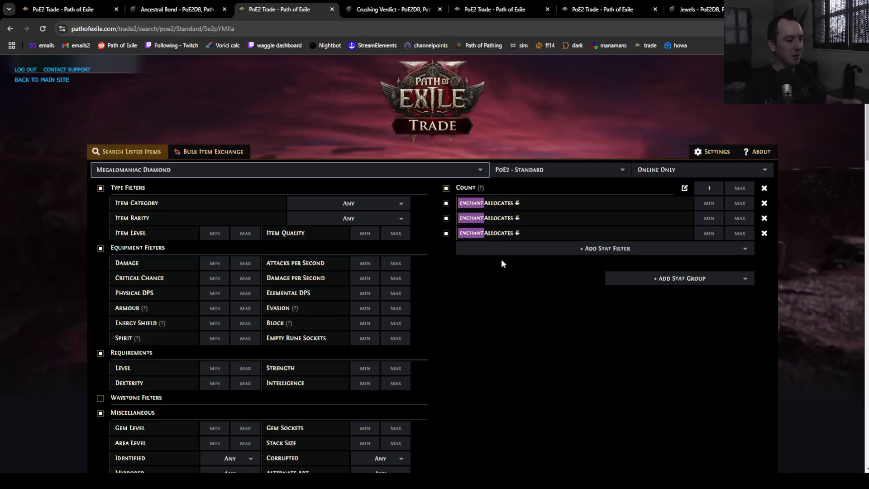
Step: Review the Crushing Verdict passive on PoE2DB, including its tree location, stats and PassiveSkillsHash value
click(399, 3)
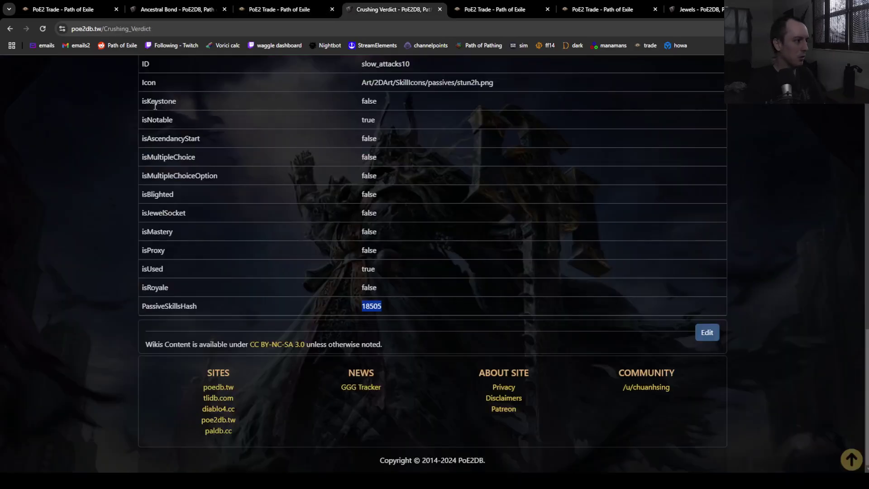
scroll(102, 205, up, 15)
scroll(116, 220, down, 1)
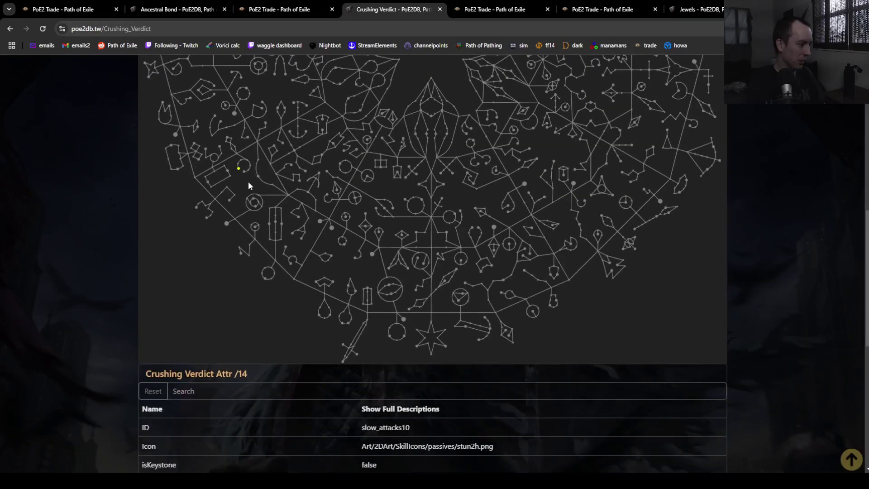
mouse_move(238, 168)
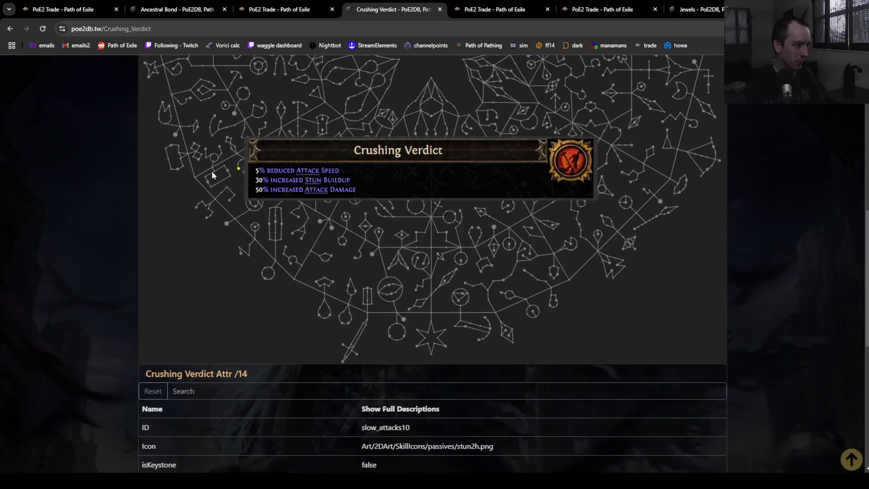
scroll(56, 213, up, 10)
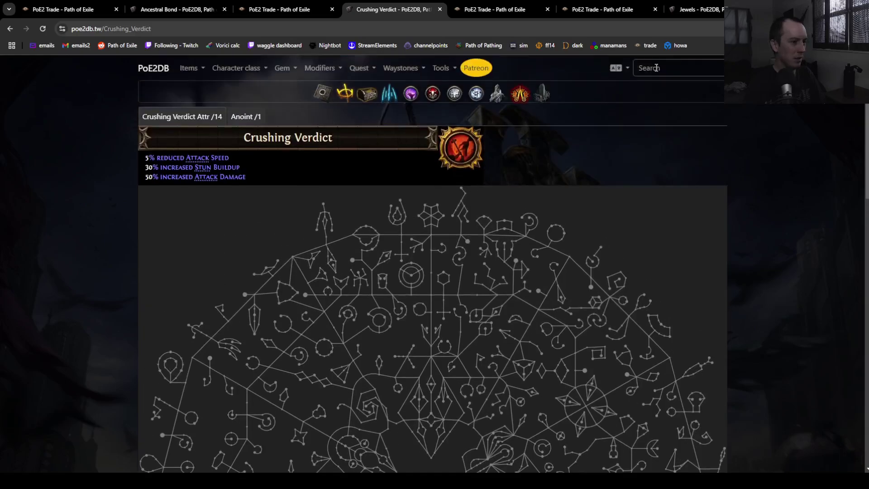
scroll(765, 217, down, 20)
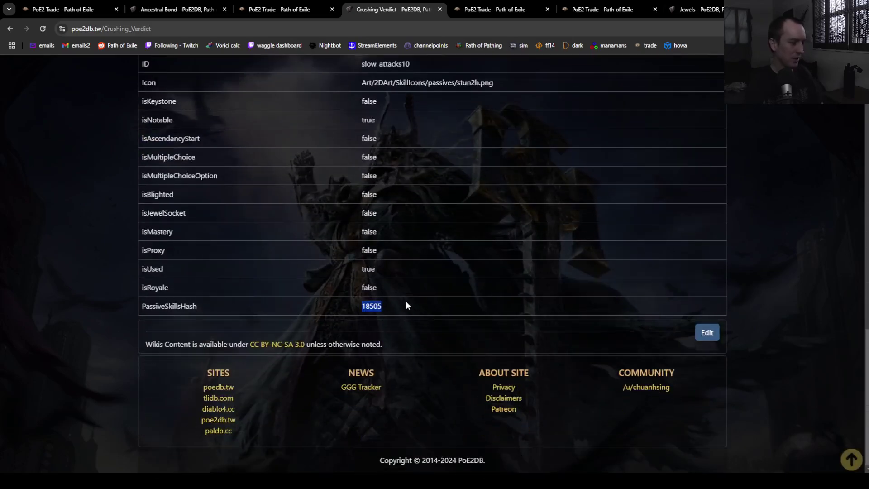
Step: On the Megalomaniac trade page, set the minimum and maximum of all three "Allocates #" filters to 18505
click(285, 9)
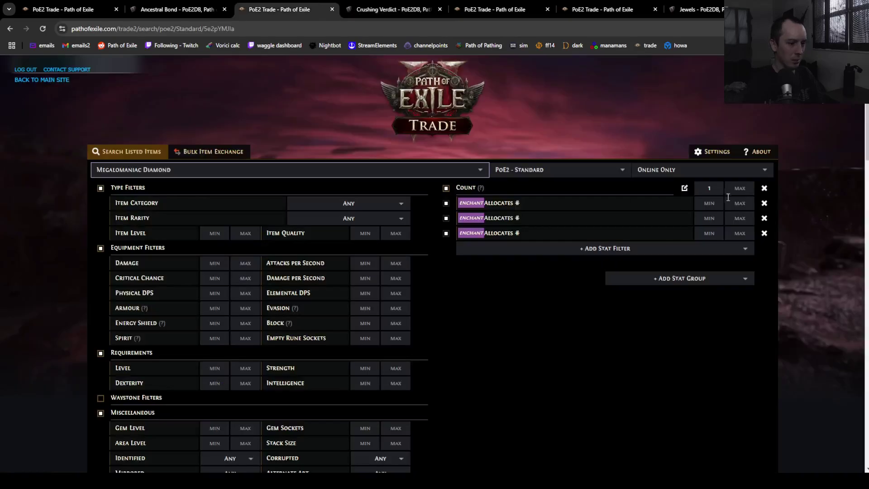
click(710, 202)
text(18505)
click(739, 203)
text(18505)
click(710, 218)
text(18505)
click(739, 218)
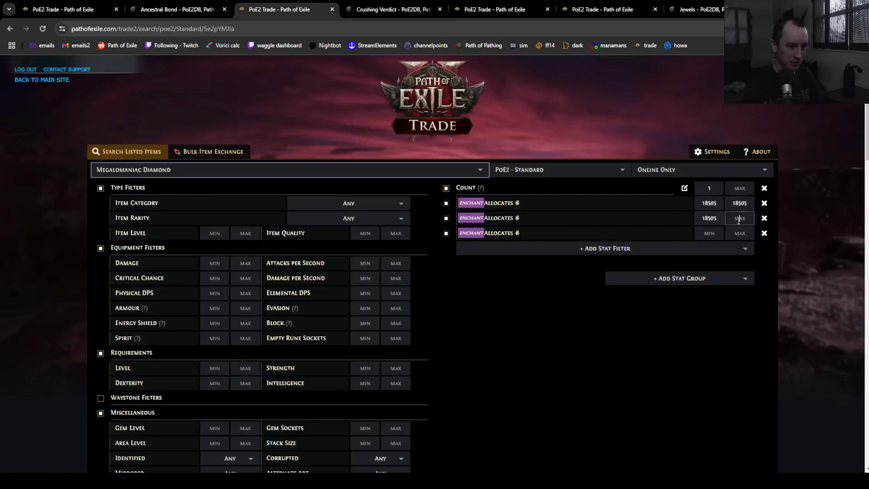
text(18505)
click(710, 233)
text(18505)
click(740, 233)
text(18505)
Step: Run the Count search for Megalomaniac Diamonds that allocate Crushing Verdict
scroll(785, 245, down, 1)
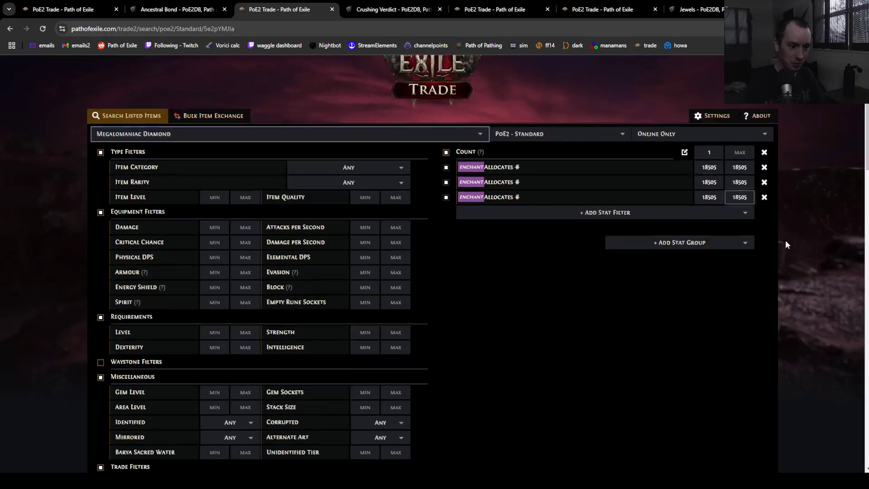
scroll(786, 241, down, 2)
key(Return)
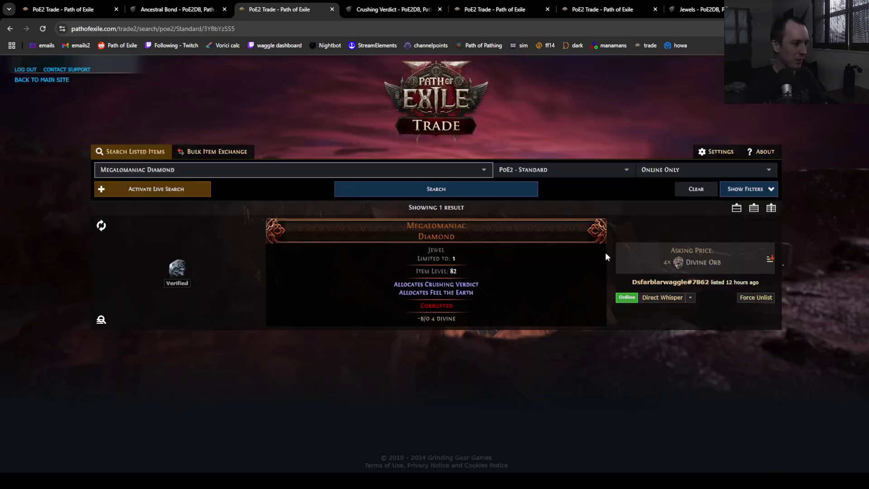
Step: Clear the minimum and maximum values of all three "Allocates #" filters and rerun the Megalomaniac search
click(743, 194)
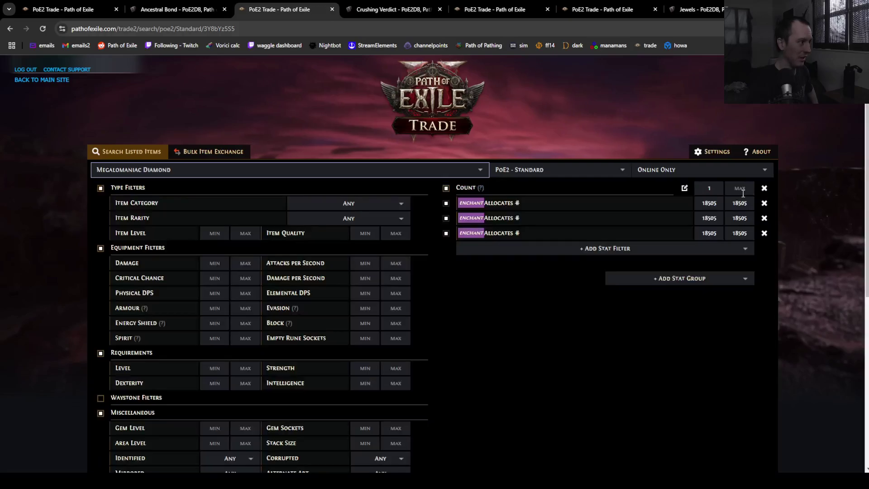
click(717, 205)
drag(717, 204, 669, 205)
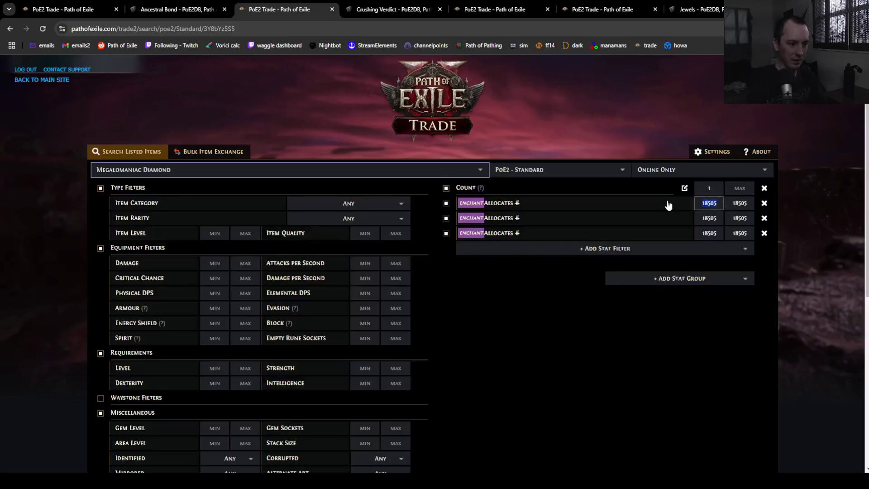
key(BackSpace)
double_click(746, 205)
key(BackSpace)
double_click(744, 220)
key(BackSpace)
click(717, 220)
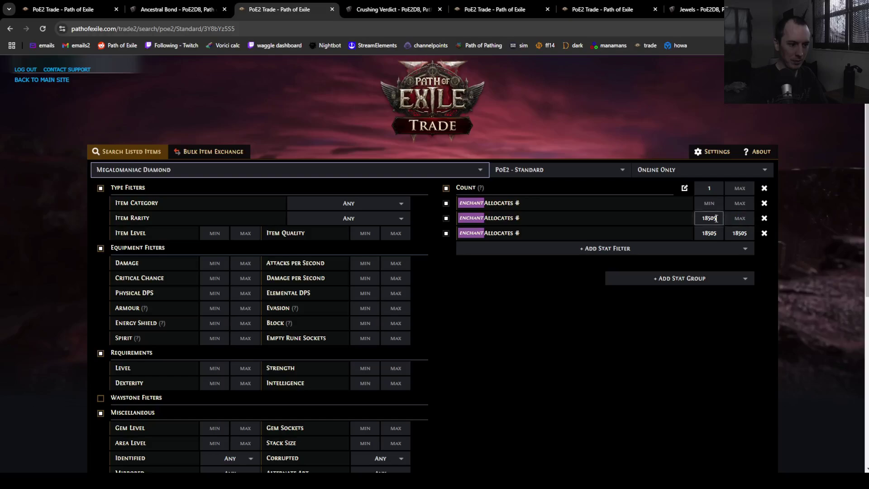
key(BackSpace)
click(714, 236)
double_click(714, 236)
key(BackSpace)
click(716, 220)
key(BackSpace)
key(BackSpace)
key(BackSpace)
key(BackSpace)
double_click(744, 235)
key(BackSpace)
key(Return)
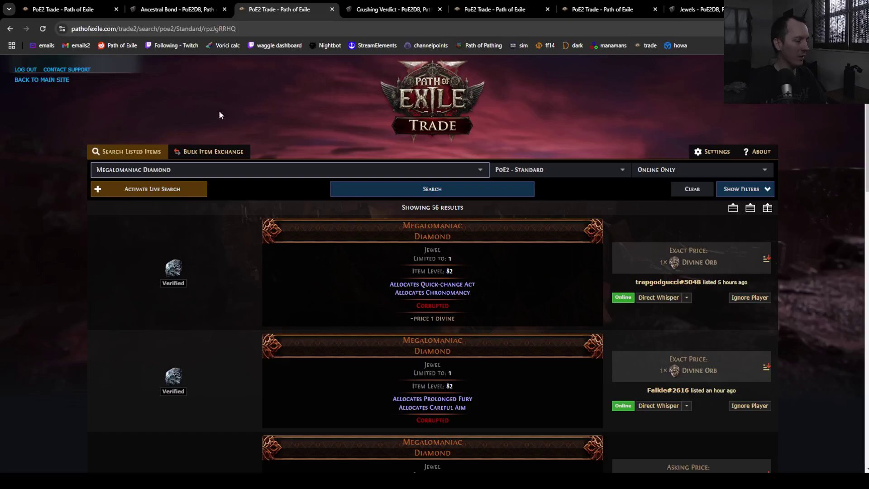
click(725, 190)
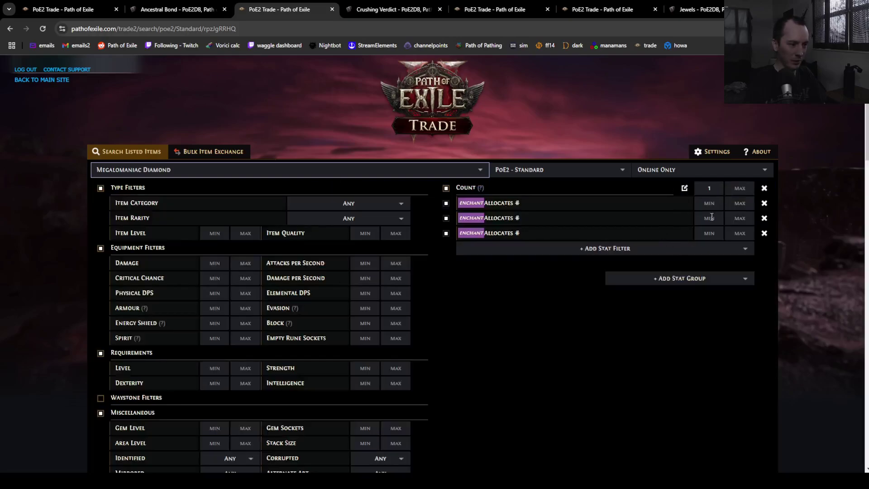
click(382, 8)
click(339, 8)
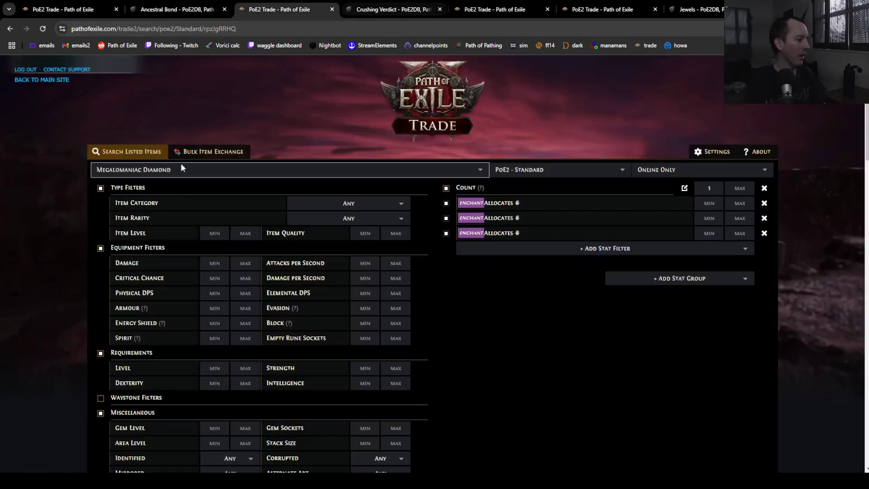
Step: Add the stat filter "Only affects Passives in Very Small Ring" to the Controlled Metamorphosis Diamond search
click(466, 9)
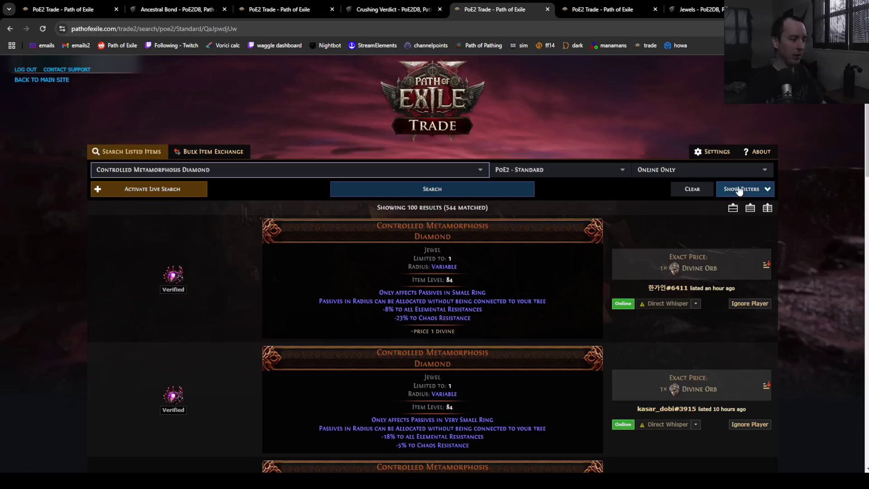
click(739, 190)
click(610, 205)
text(only aff)
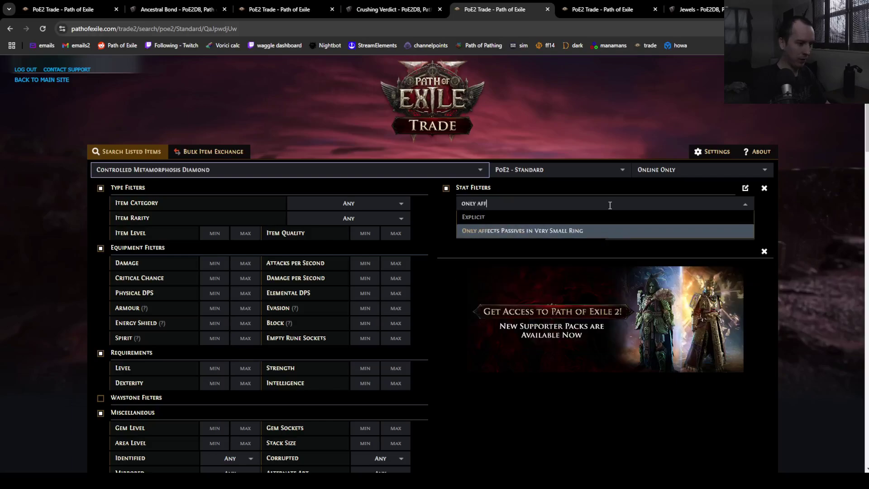
click(542, 230)
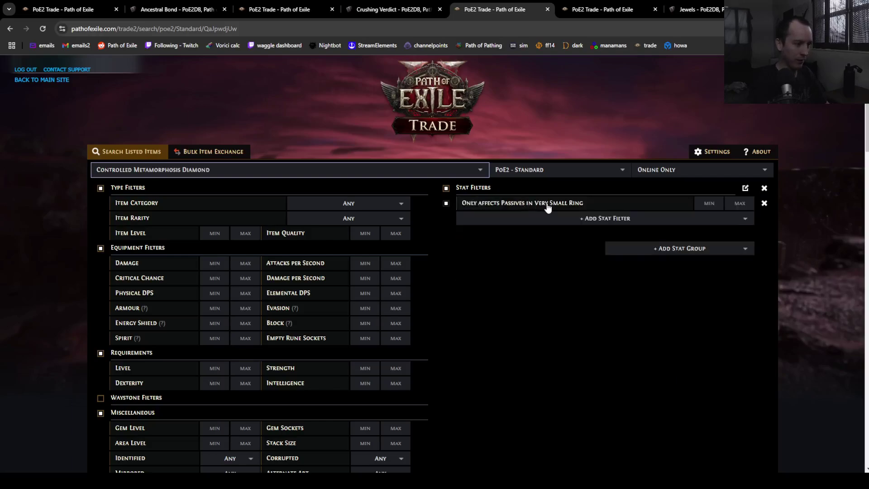
Step: Check the ring filter's minimum and maximum fields, and compare the ring sizes on the Controlled Metamorphosis Diamond listings
click(709, 203)
click(738, 204)
click(709, 204)
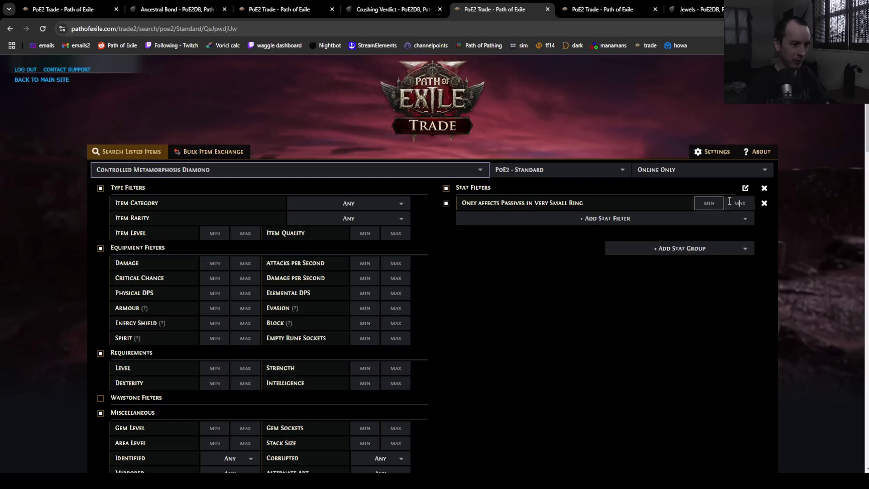
click(739, 204)
key(Return)
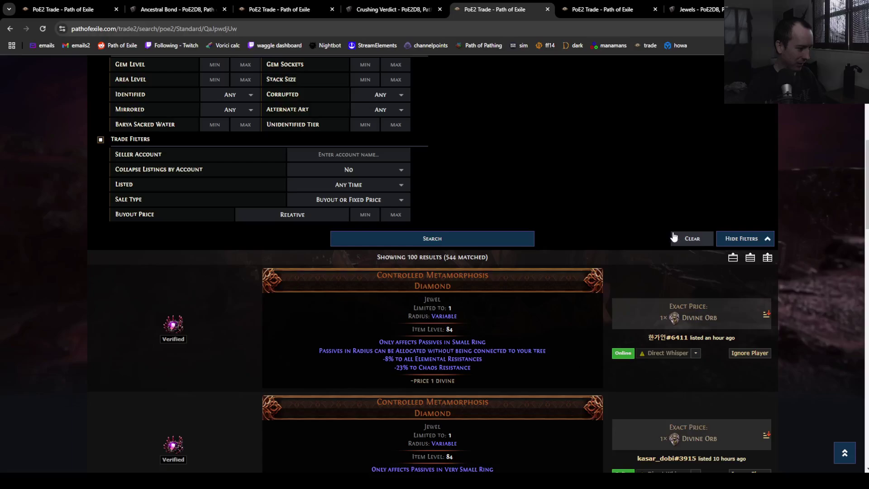
scroll(556, 282, up, 1)
scroll(520, 275, down, 5)
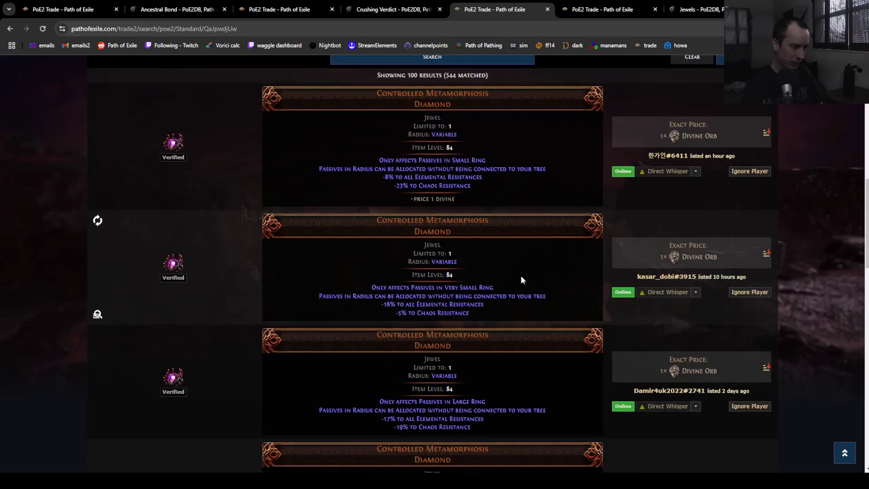
Step: Set the "Only affects Passives in Very Small Ring" filter's minimum and maximum to 1 and run the Controlled Metamorphosis Diamond search
scroll(597, 263, up, 9)
scroll(736, 208, up, 3)
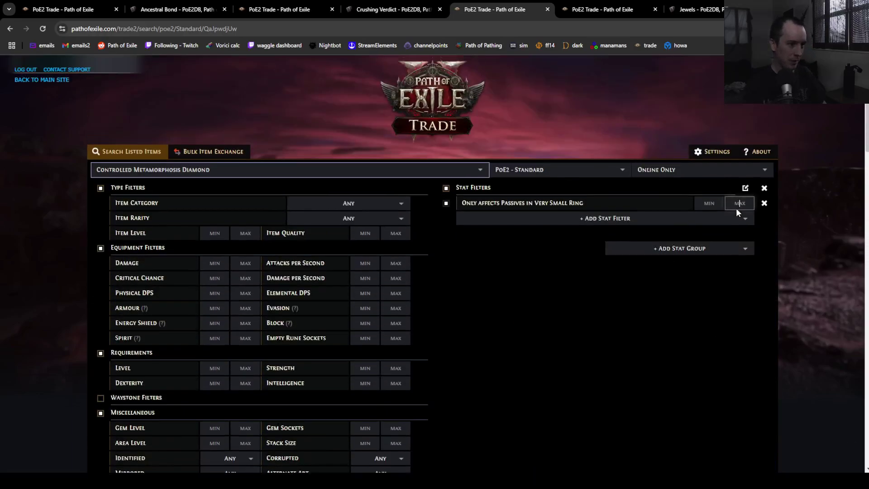
click(711, 204)
text(1)
key(Tab)
text(1)
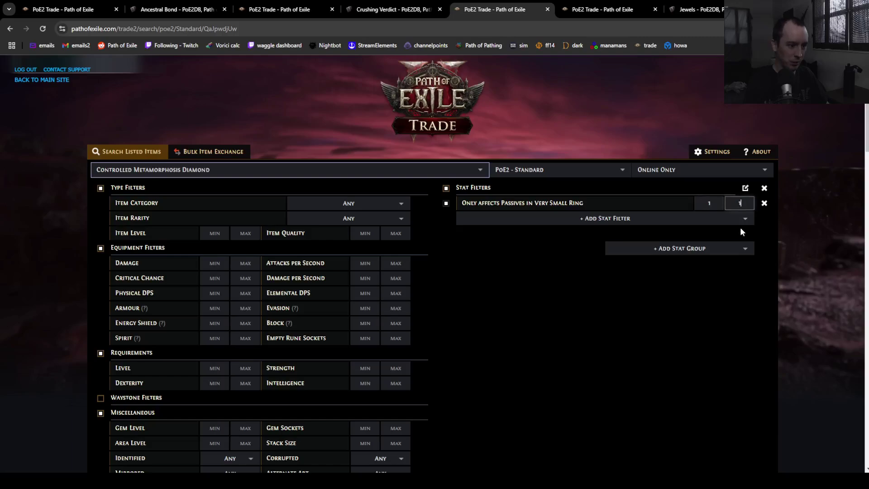
key(Return)
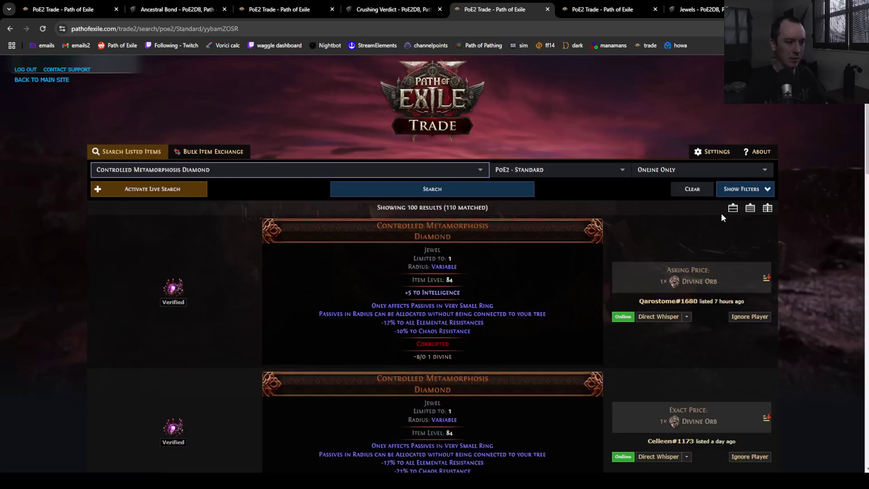
Step: Set both the minimum and maximum of the ring size filter to 8 and rerun the Controlled Metamorphosis Diamond search
click(743, 189)
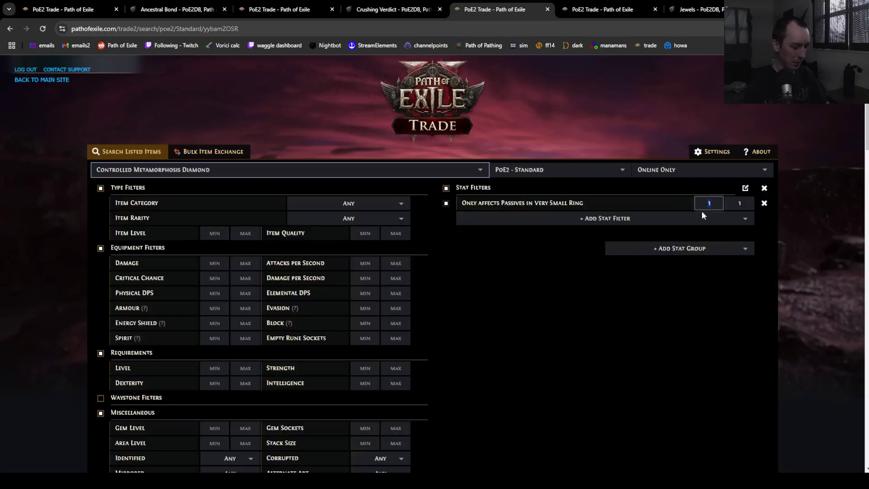
text(8)
key(Tab)
text(8)
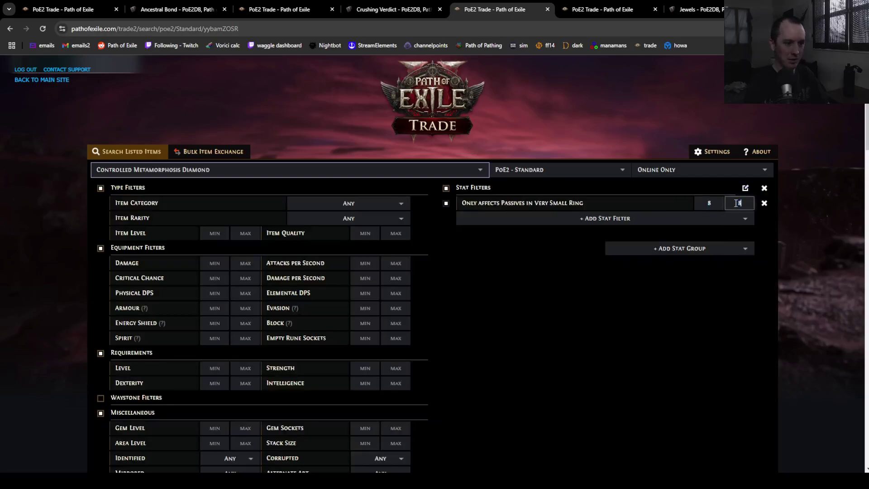
key(Return)
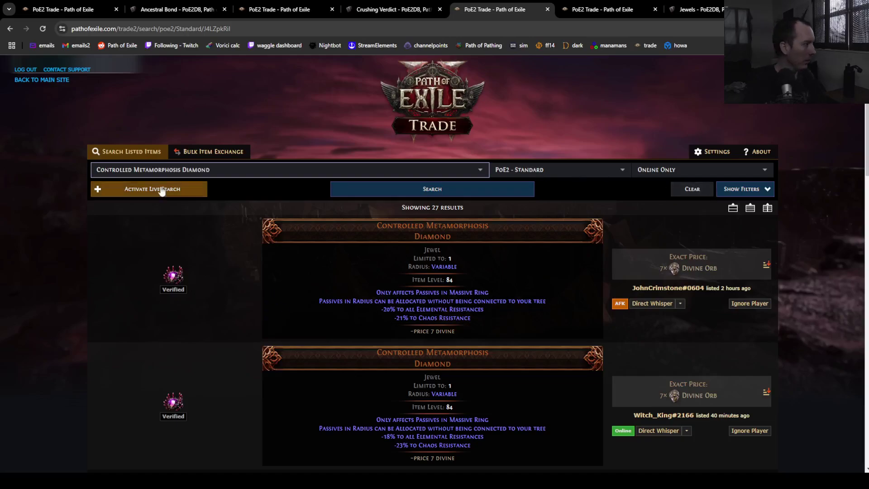
Step: Look through the open trade searches and return to the From Nothing Diamond results for Ancestral Bond
click(385, 4)
click(526, 4)
click(577, 5)
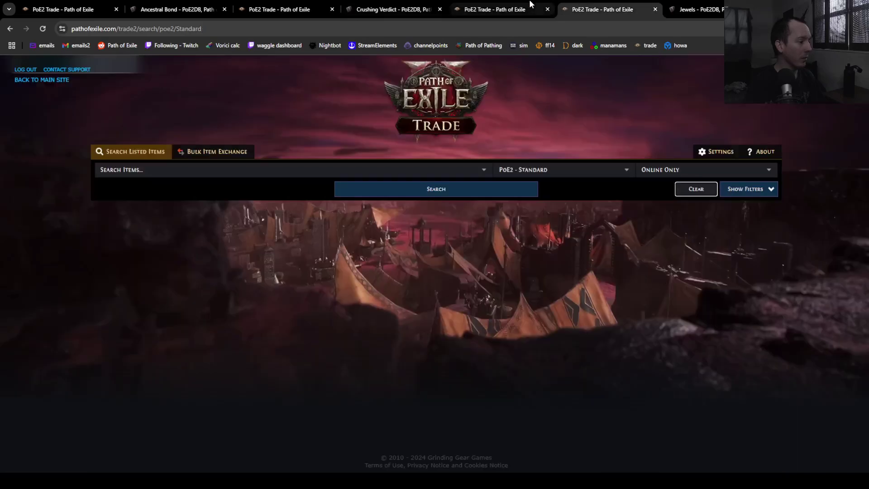
click(531, 4)
click(326, 5)
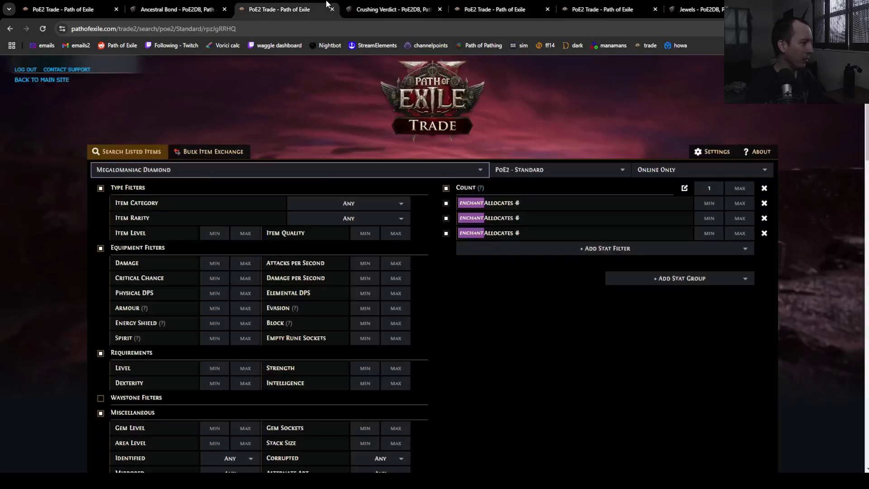
click(68, 6)
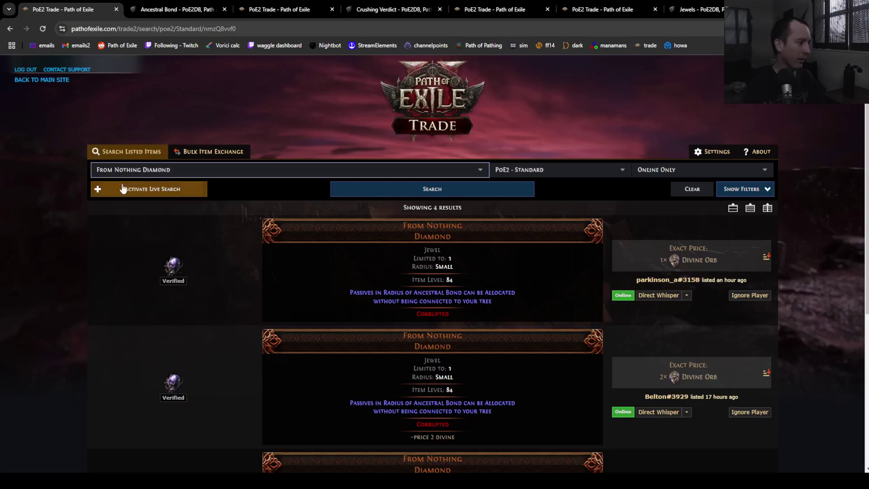
Step: Review the Megalomaniac Diamond search, examining its Count group of "Allocates #" filters and the remaining filter sections
key(ctrl+3)
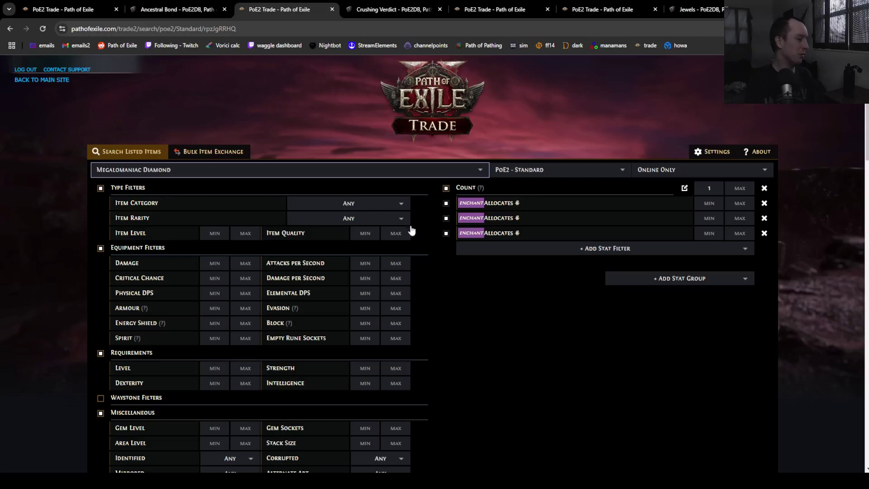
scroll(475, 280, down, 5)
scroll(479, 276, up, 5)
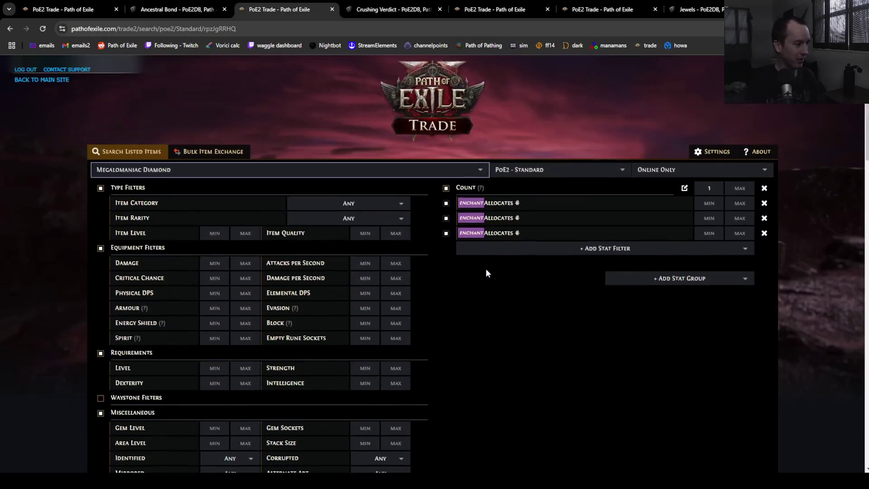
scroll(486, 269, down, 2)
scroll(487, 269, down, 2)
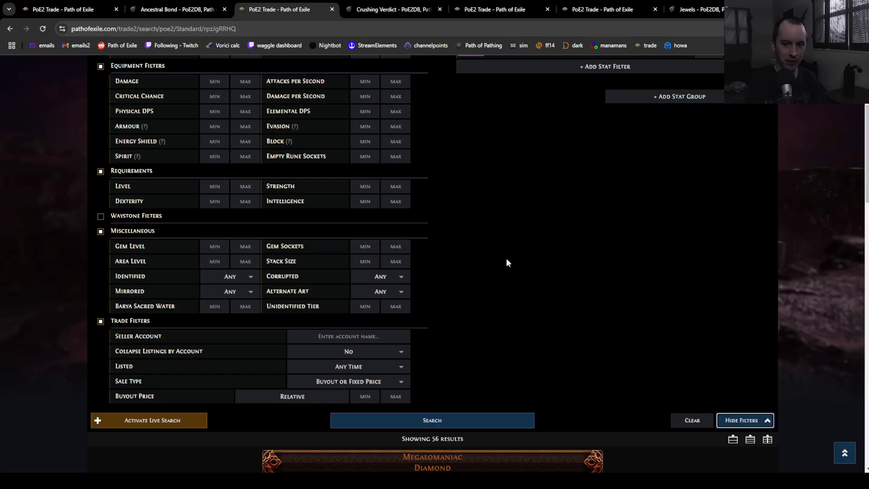
scroll(506, 258, up, 2)
scroll(598, 279, down, 2)
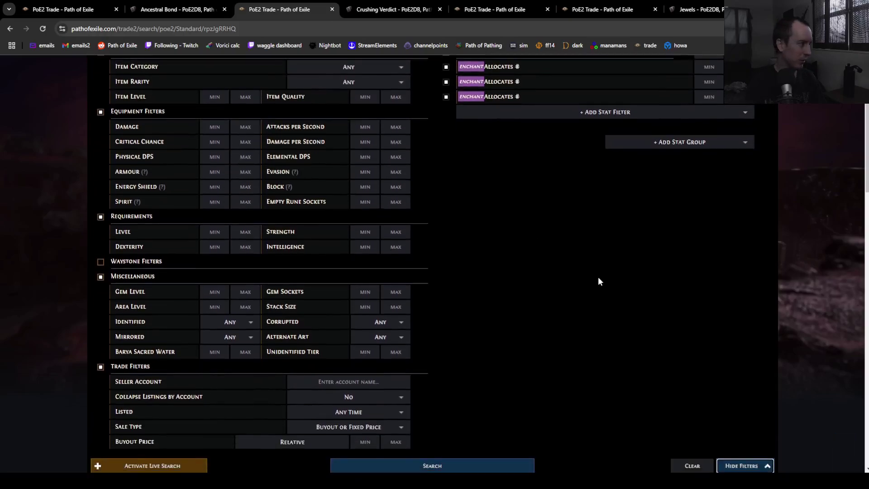
scroll(596, 279, up, 4)
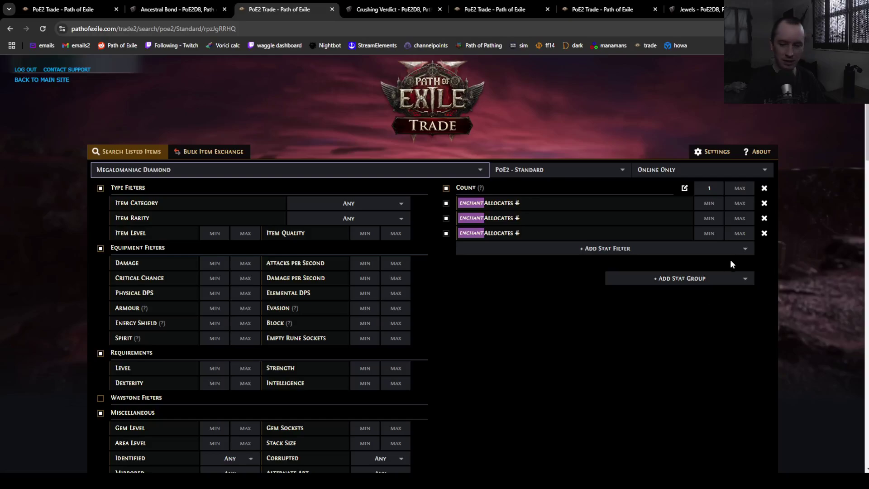